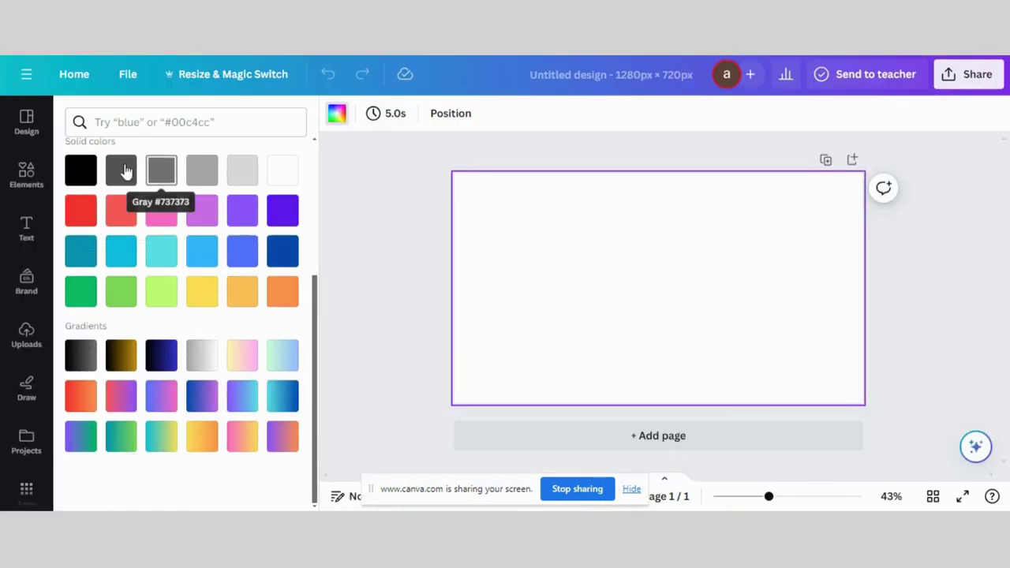
Make the page background black and add a square shape stretched to cover the right half of the page.
{"action": "left_click", "coordinate": [82, 172]}
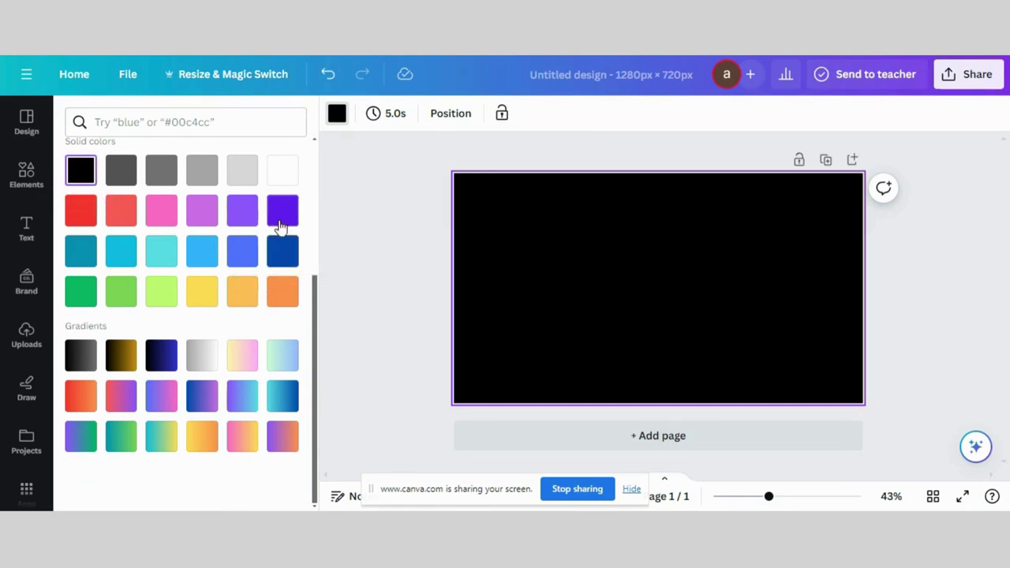
{"action": "left_click", "coordinate": [26, 183]}
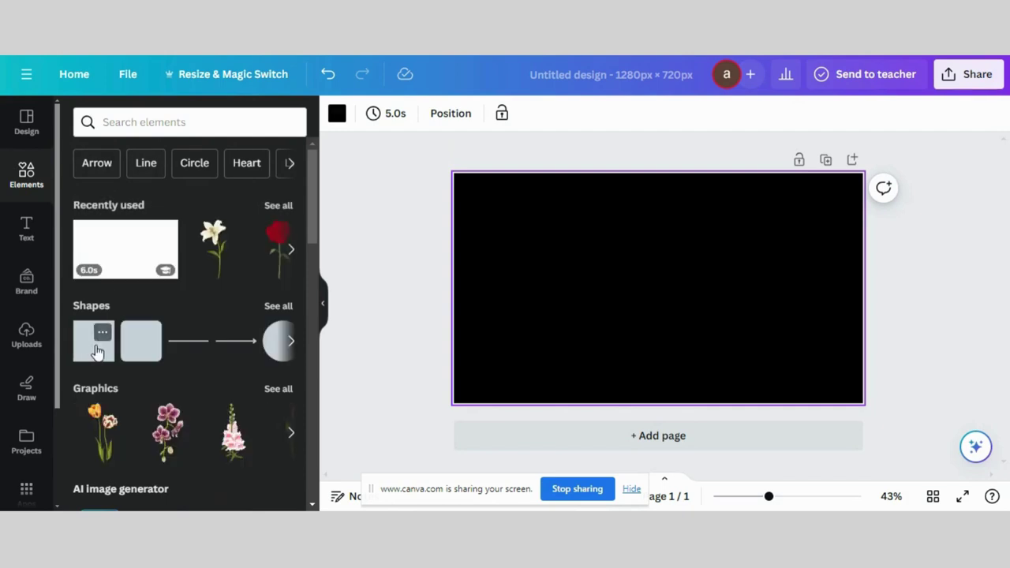
{"action": "left_click", "coordinate": [97, 351]}
{"action": "left_click_drag", "start_coordinate": [661, 281], "coordinate": [695, 253]}
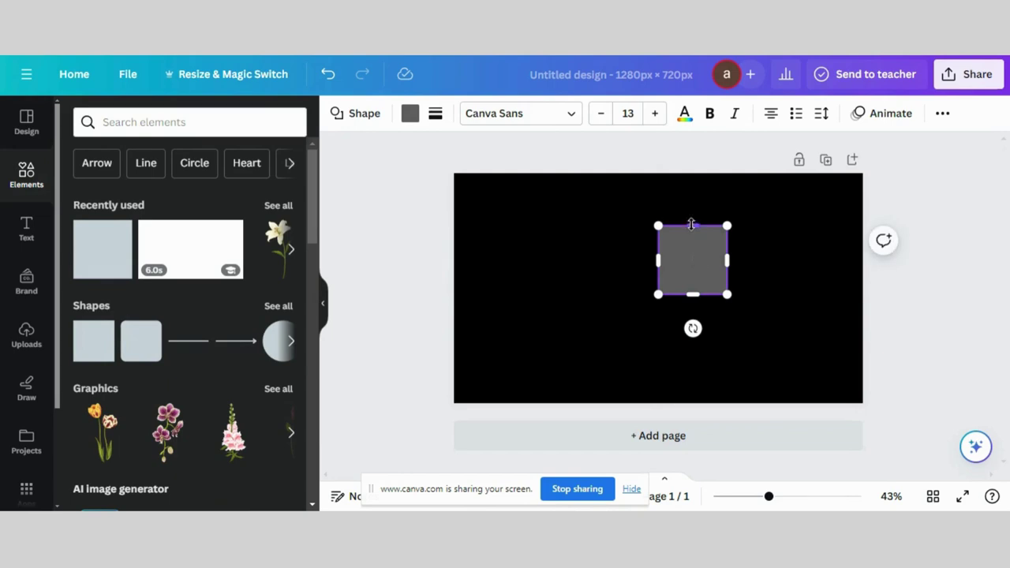
{"action": "left_click_drag", "start_coordinate": [687, 213], "coordinate": [686, 176]}
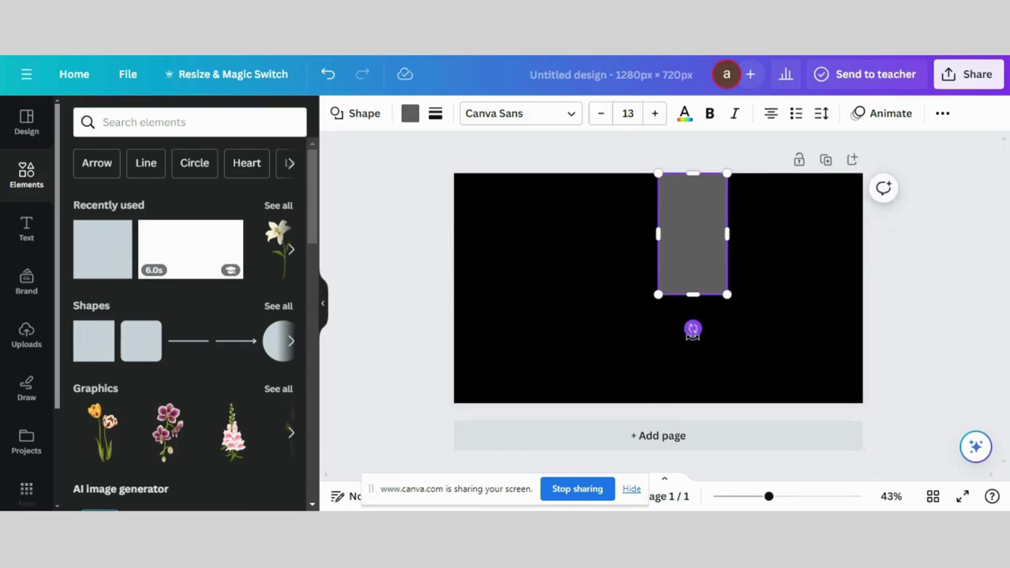
{"action": "left_click_drag", "start_coordinate": [688, 295], "coordinate": [692, 413]}
{"action": "left_click", "coordinate": [704, 384]}
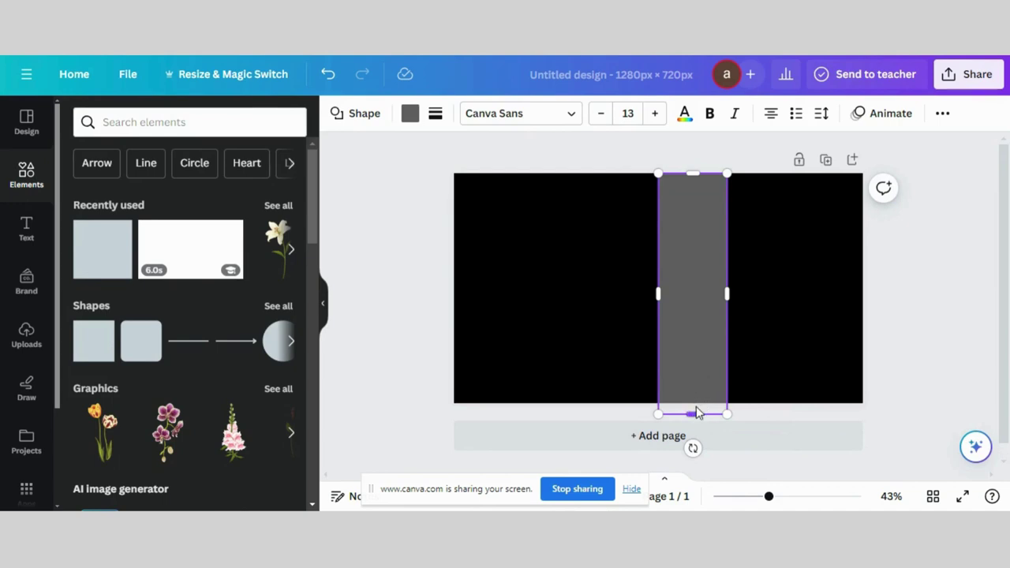
{"action": "left_click_drag", "start_coordinate": [726, 290], "coordinate": [863, 275]}
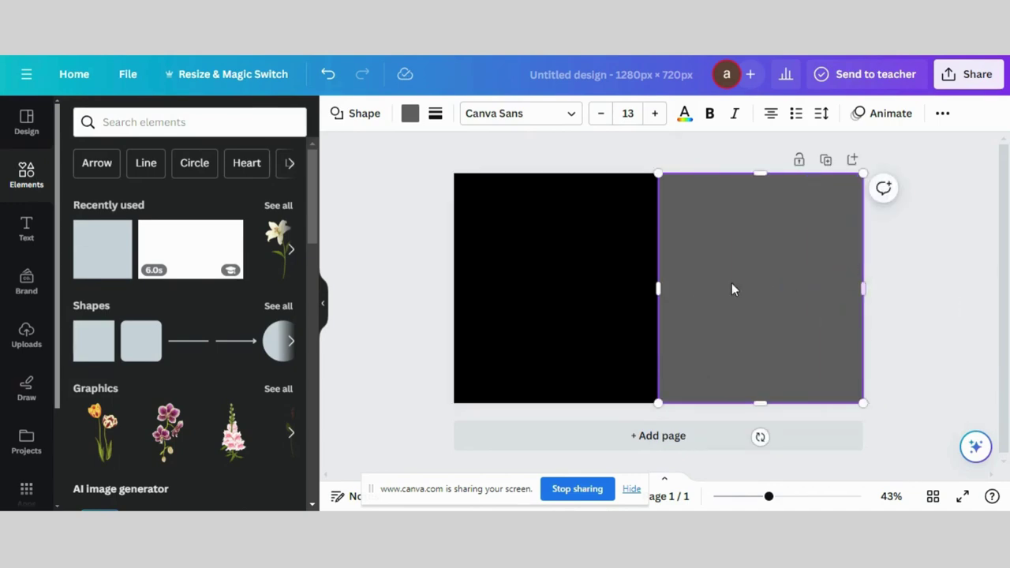
Fill the right-half shape with teal and give the page background a black-to-gray gradient.
{"action": "left_click", "coordinate": [409, 113]}
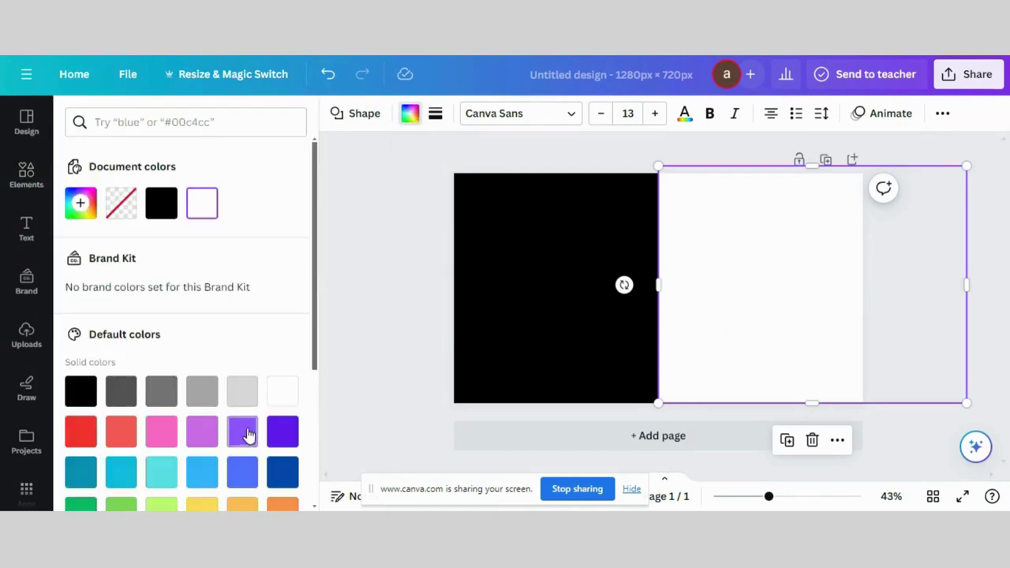
{"action": "left_click", "coordinate": [121, 431]}
{"action": "scroll", "coordinate": [122, 439], "scroll_direction": "down", "scroll_amount": 2}
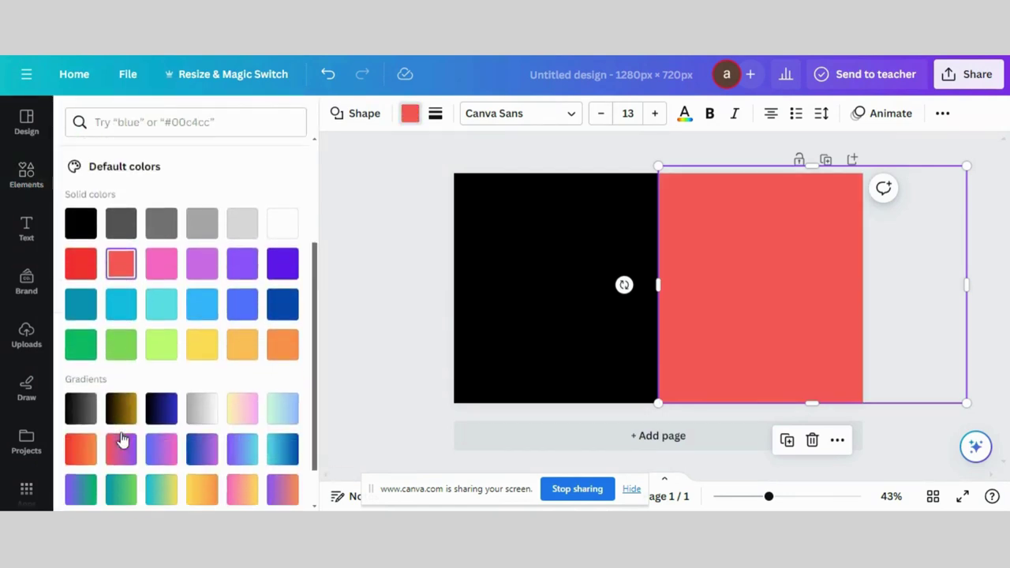
{"action": "left_click", "coordinate": [83, 359]}
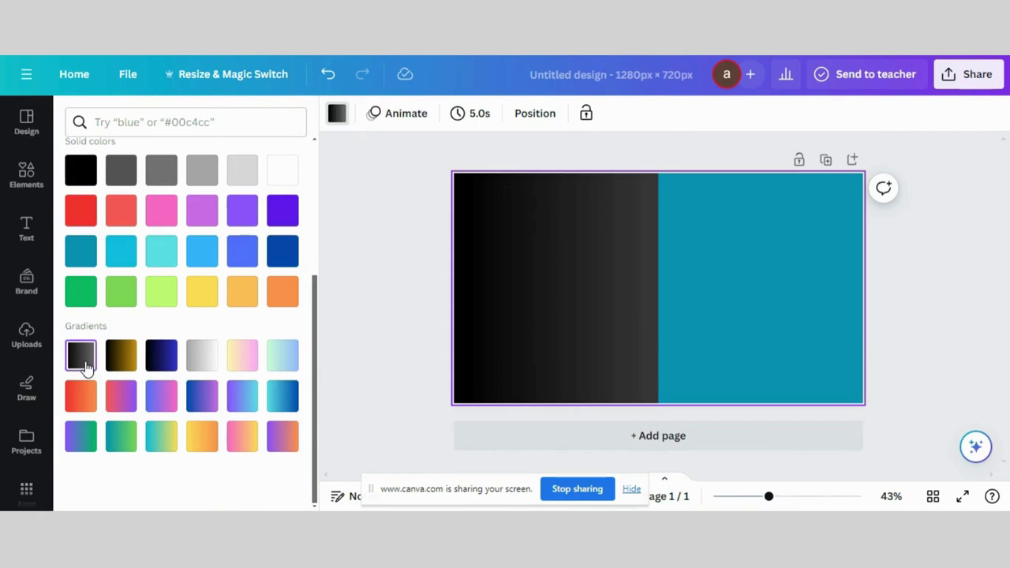
{"action": "key", "text": "Escape"}
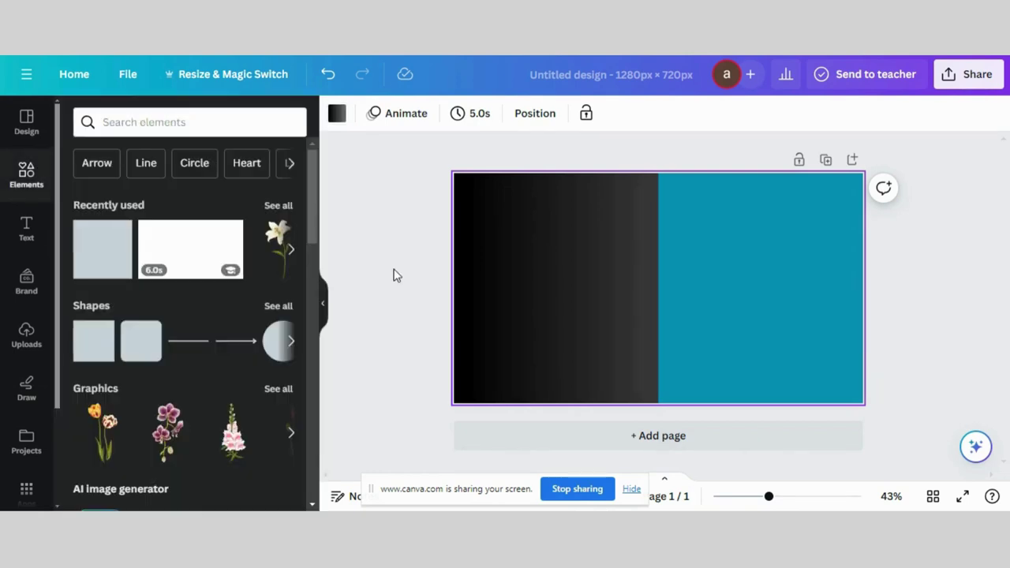
Add a heading containing only the letter "C" and enlarge it to about size 138.
{"action": "left_click", "coordinate": [374, 265]}
{"action": "key", "text": "t"}
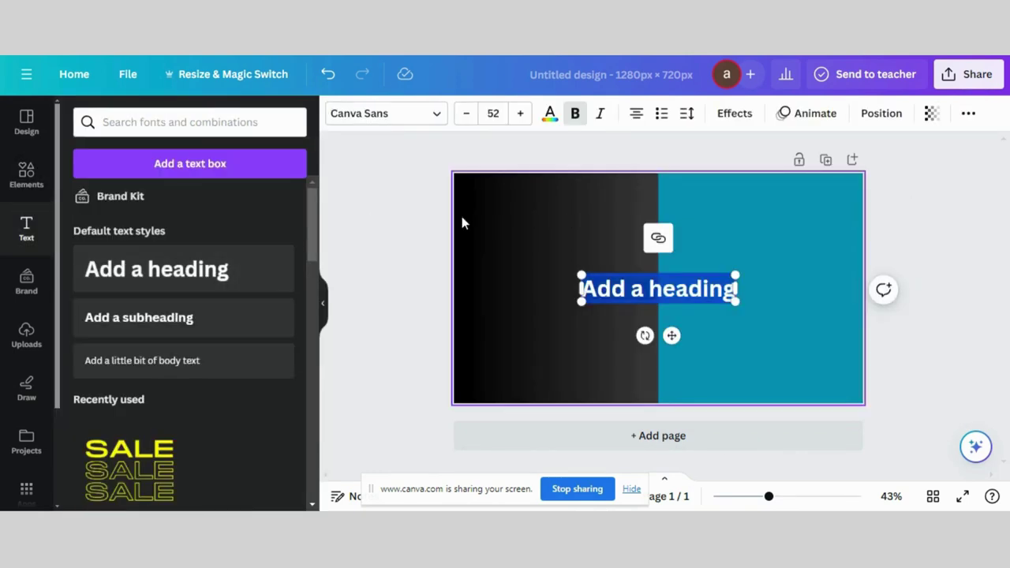
{"action": "key", "text": "BackSpace"}
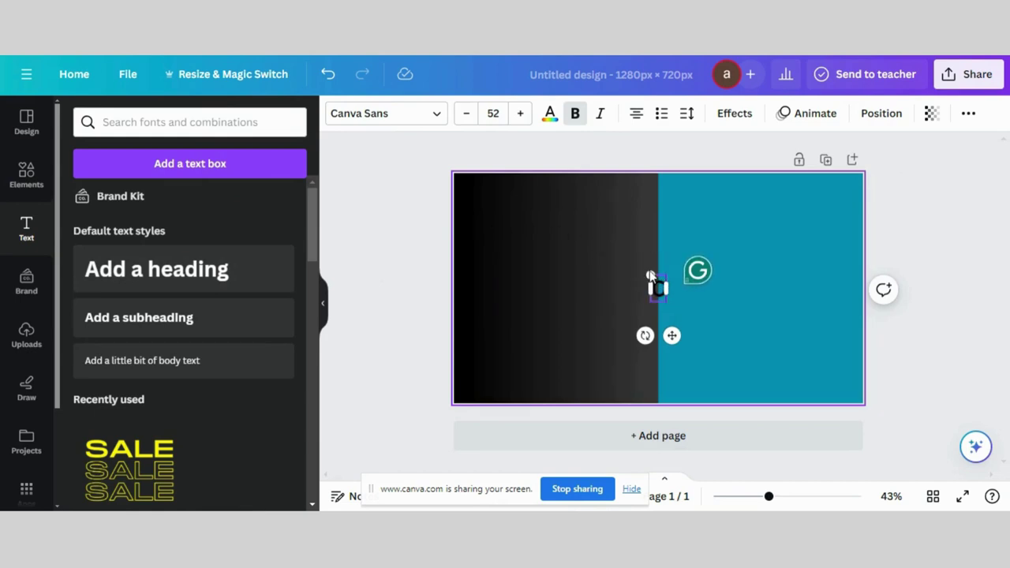
{"action": "left_click_drag", "start_coordinate": [649, 275], "coordinate": [597, 244]}
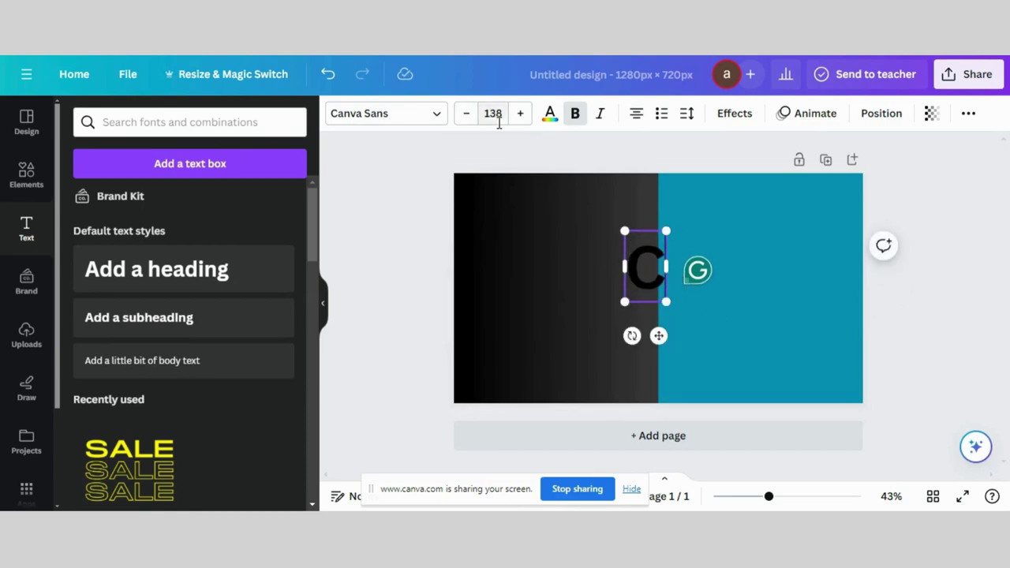
Colour the letter "C" white and set its font to Fabrica.
{"action": "left_click", "coordinate": [550, 119]}
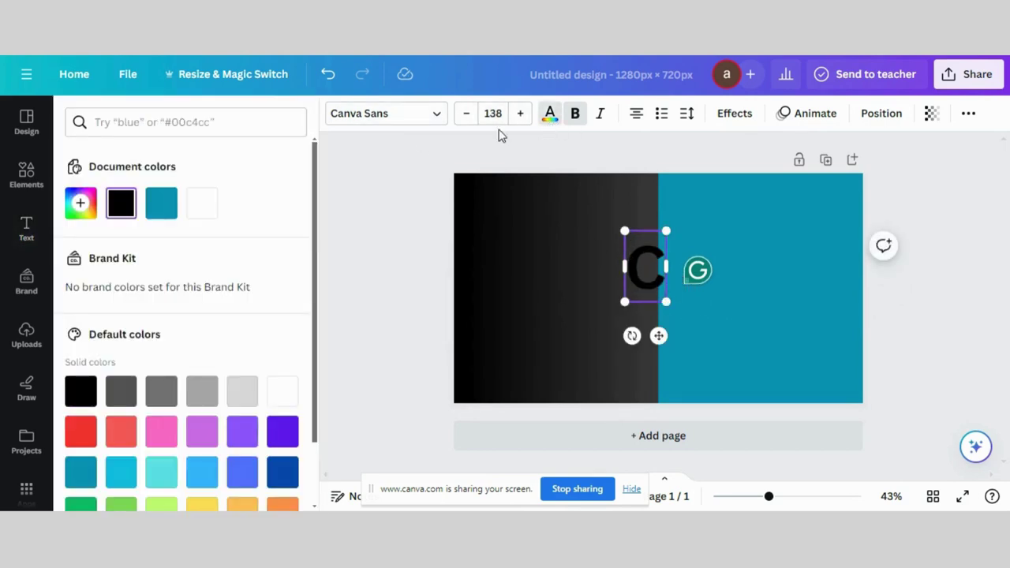
{"action": "left_click", "coordinate": [281, 392]}
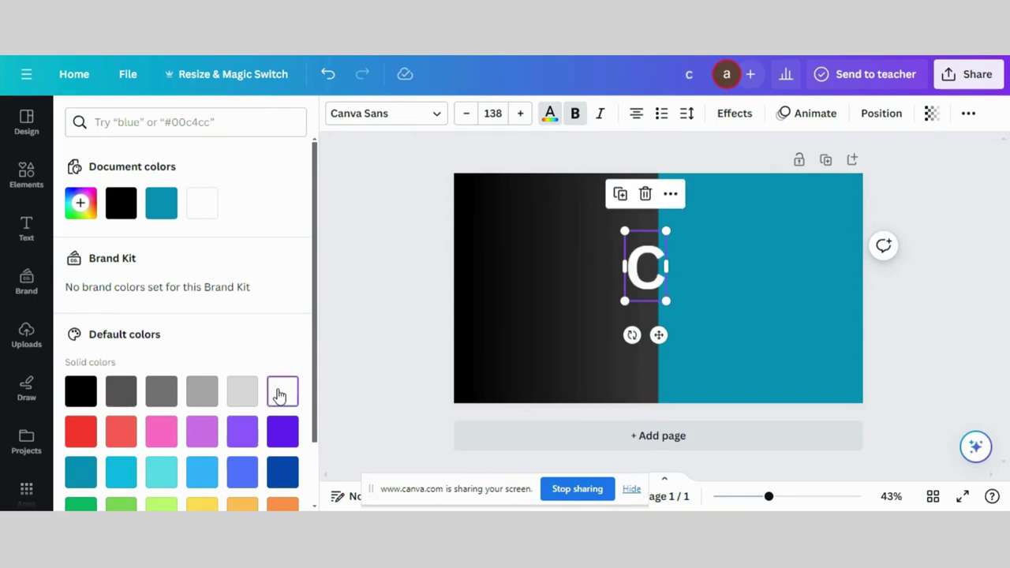
{"action": "left_click", "coordinate": [433, 113]}
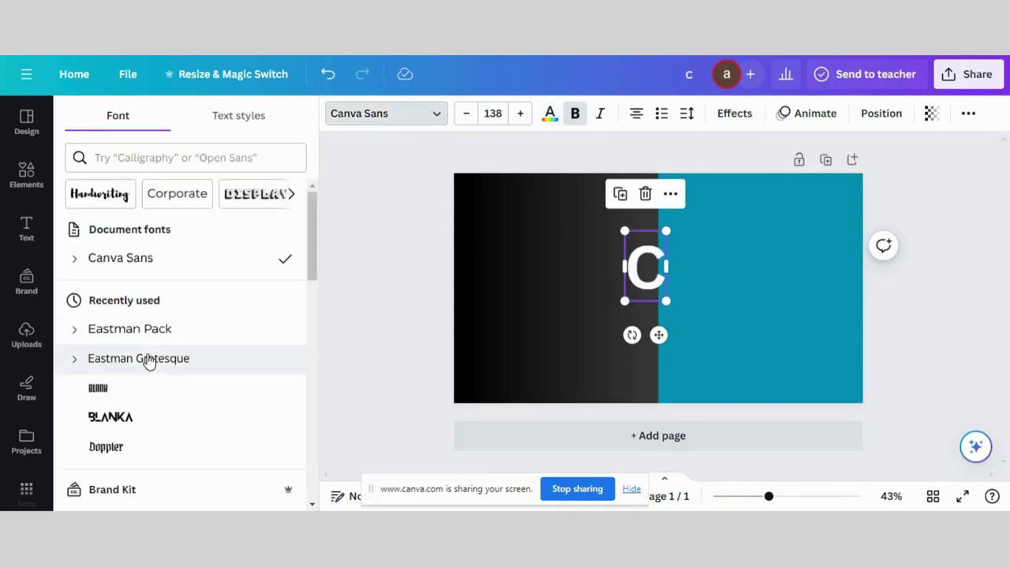
{"action": "left_click", "coordinate": [124, 416]}
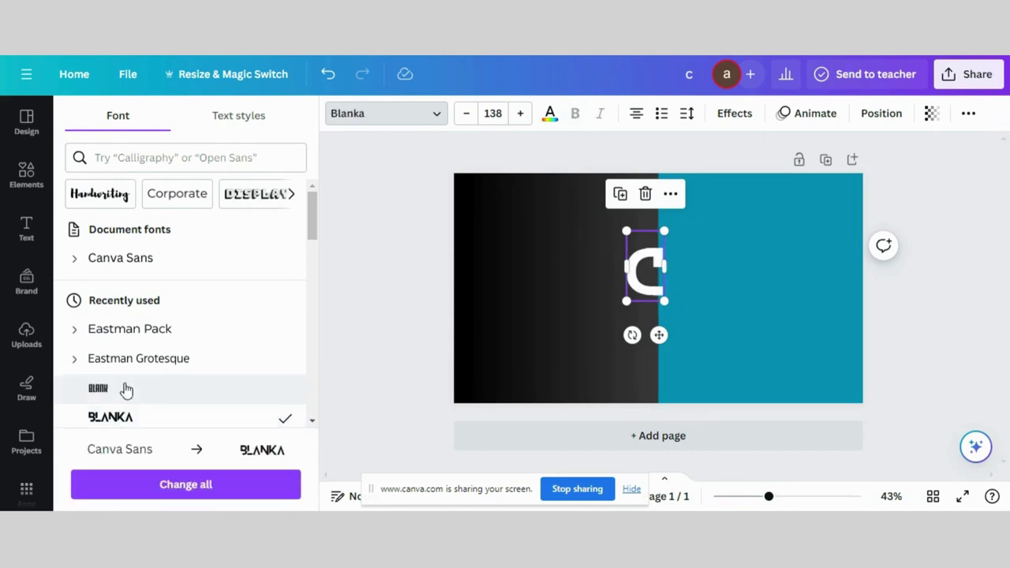
{"action": "left_click", "coordinate": [126, 385]}
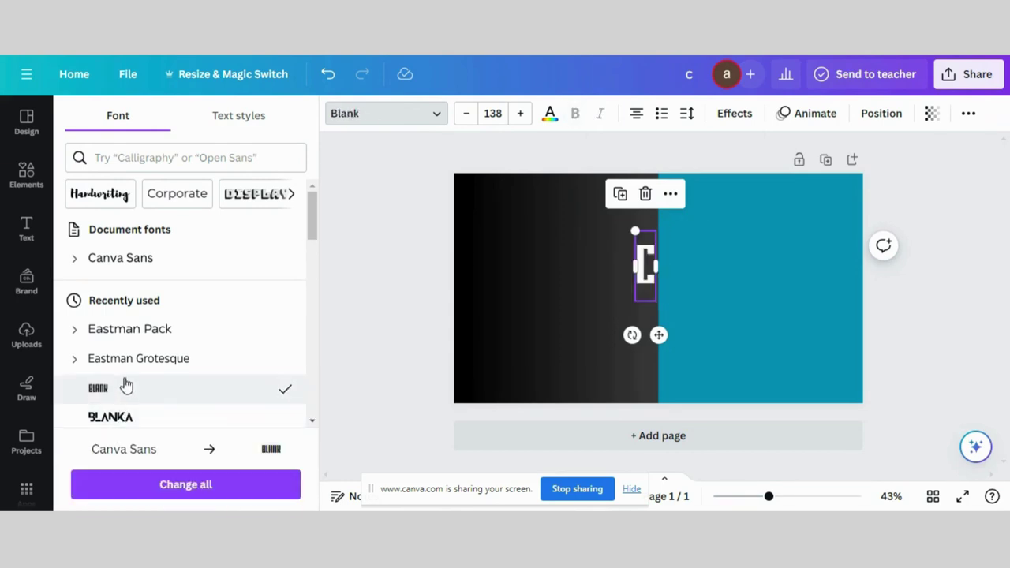
{"action": "scroll", "coordinate": [126, 385], "scroll_direction": "down", "scroll_amount": 10}
{"action": "left_click", "coordinate": [145, 286]}
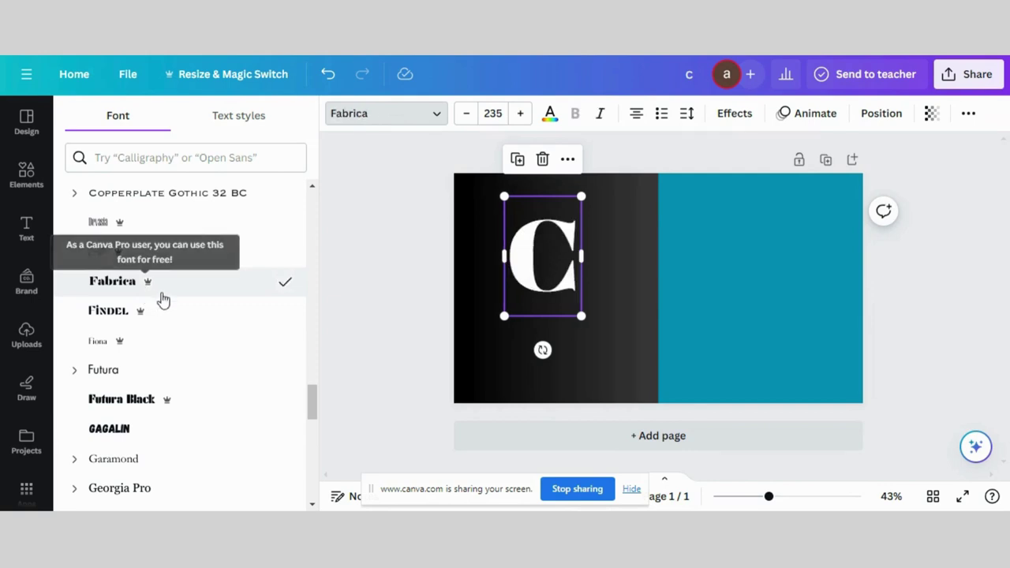
Place the "C" on the left half at about size 258 with the Lift effect, and make the page background light cyan.
{"action": "mouse_move", "coordinate": [580, 315]}
{"action": "left_mouse_down"}
{"action": "mouse_move", "coordinate": [552, 275]}
{"action": "mouse_move", "coordinate": [574, 307]}
{"action": "left_mouse_up"}
{"action": "left_click_drag", "start_coordinate": [534, 251], "coordinate": [527, 270]}
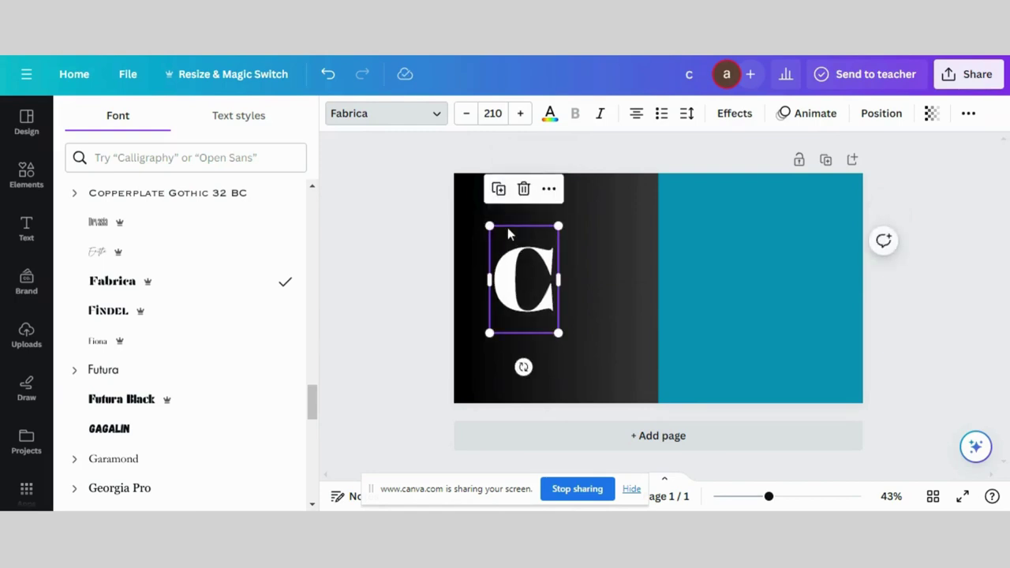
{"action": "left_click", "coordinate": [735, 114]}
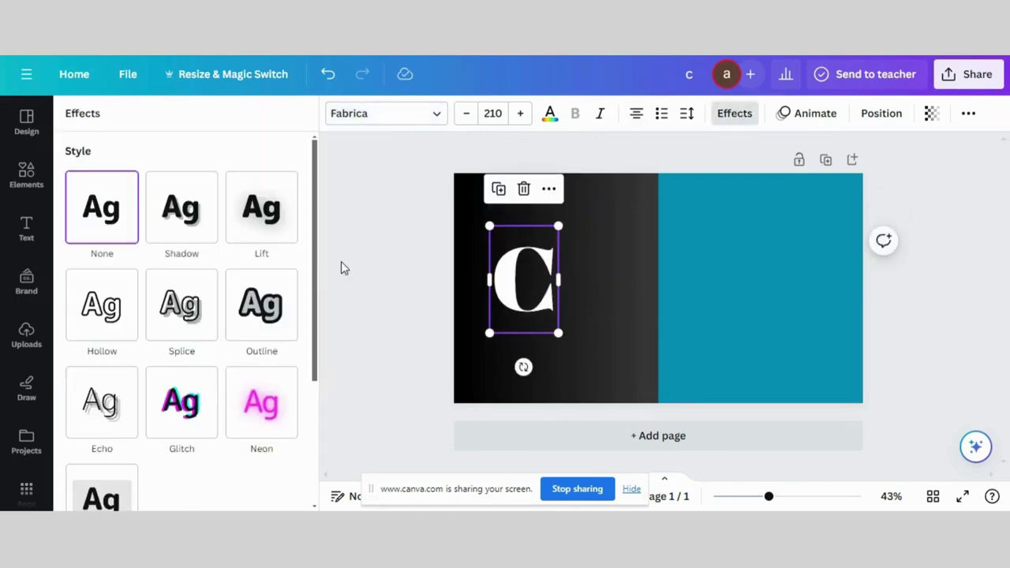
{"action": "left_click", "coordinate": [268, 208]}
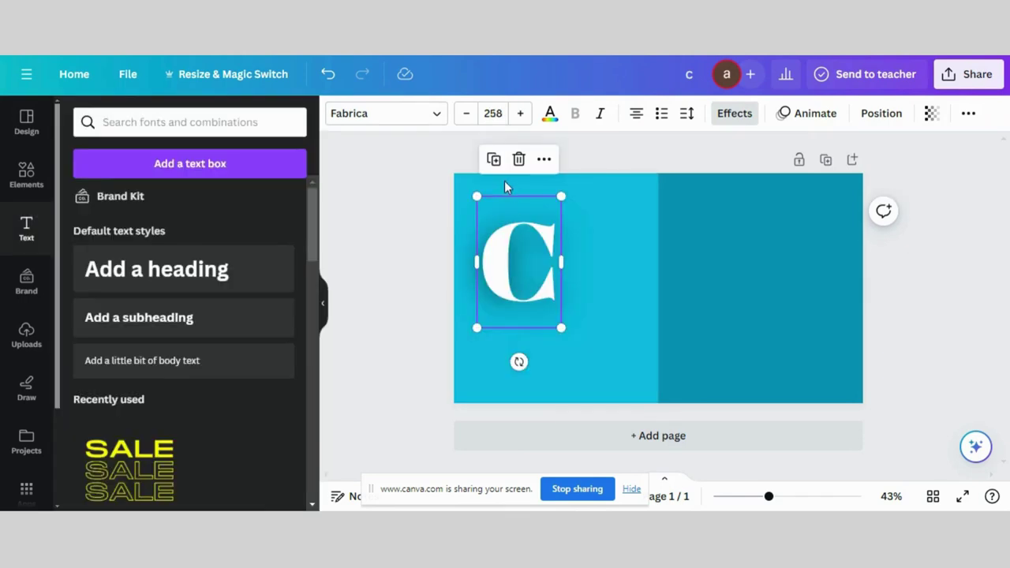
Duplicate the "C", place the copy just beside it and change its text to "A".
{"action": "left_click", "coordinate": [491, 159]}
{"action": "left_click_drag", "start_coordinate": [546, 263], "coordinate": [624, 267]}
{"action": "double_click", "coordinate": [624, 267]}
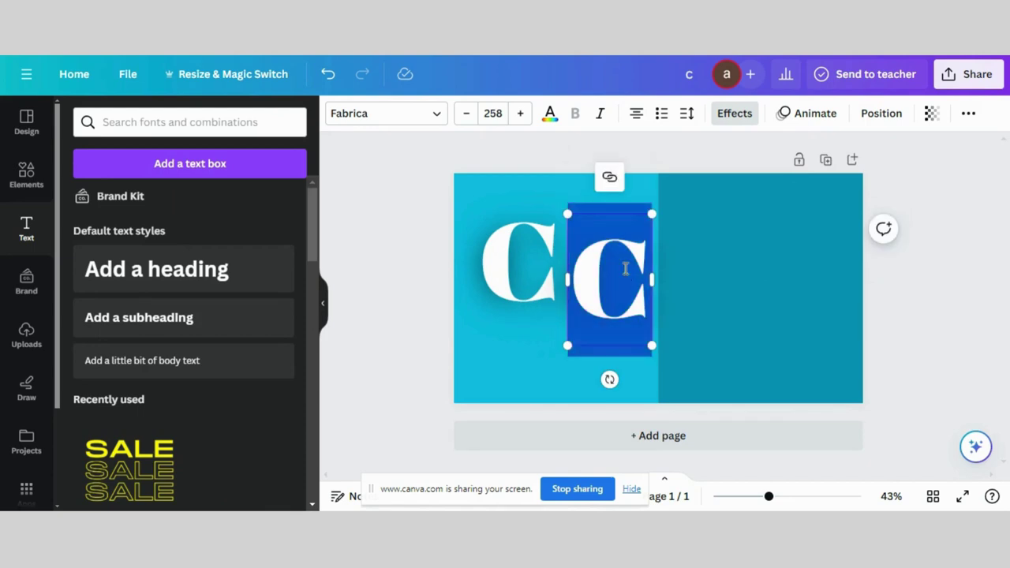
{"action": "type", "text": "A"}
{"action": "left_click", "coordinate": [674, 223]}
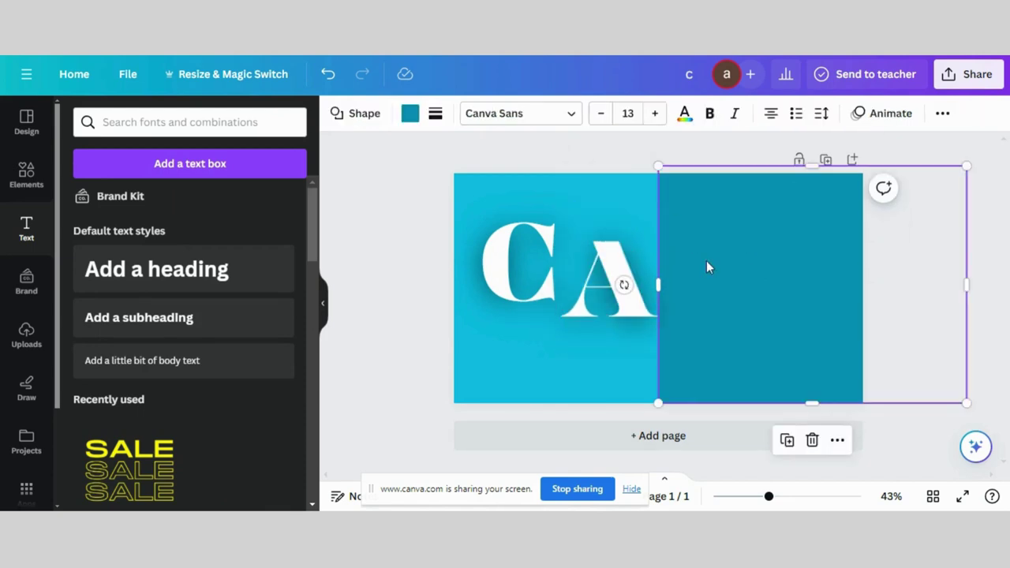
Add "N", "V" and "A" from duplicated letters and arrange them in a staggered row spelling CANVA.
{"action": "left_click", "coordinate": [627, 274]}
{"action": "left_click", "coordinate": [584, 178]}
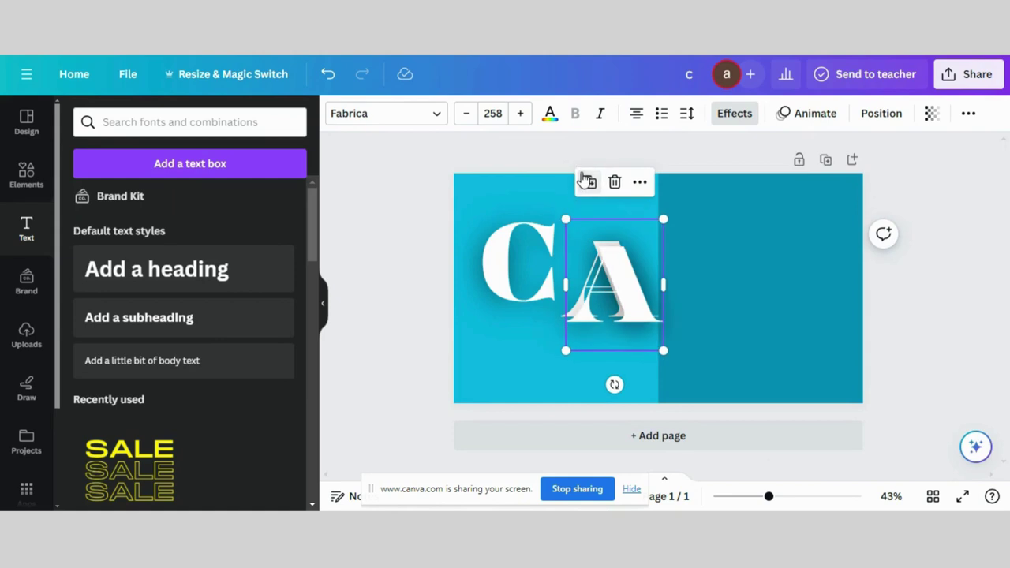
{"action": "left_click_drag", "start_coordinate": [645, 282], "coordinate": [736, 265]}
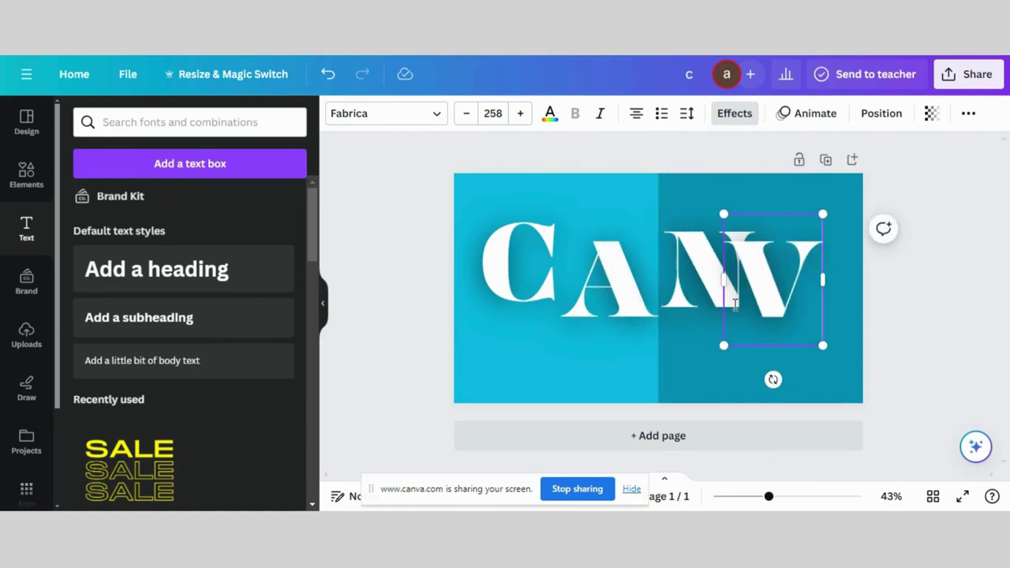
{"action": "left_click", "coordinate": [692, 347]}
{"action": "left_click", "coordinate": [646, 344]}
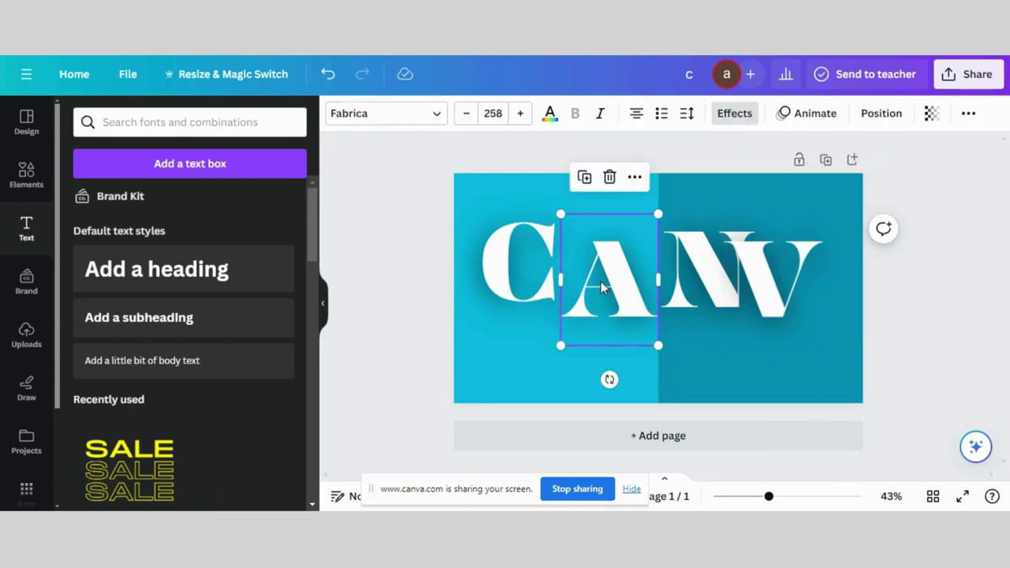
{"action": "left_click", "coordinate": [584, 178]}
{"action": "left_click_drag", "start_coordinate": [612, 271], "coordinate": [797, 289]}
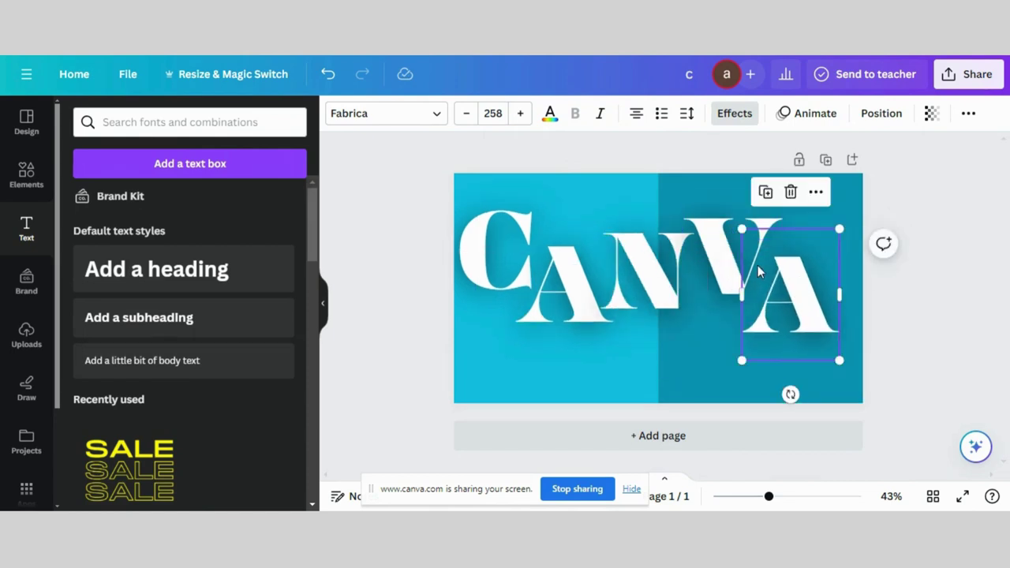
Move the teal shape's left edge slightly to the right, then enlarge the CANVA letters to size 278 and restagger them.
{"action": "left_click", "coordinate": [734, 263]}
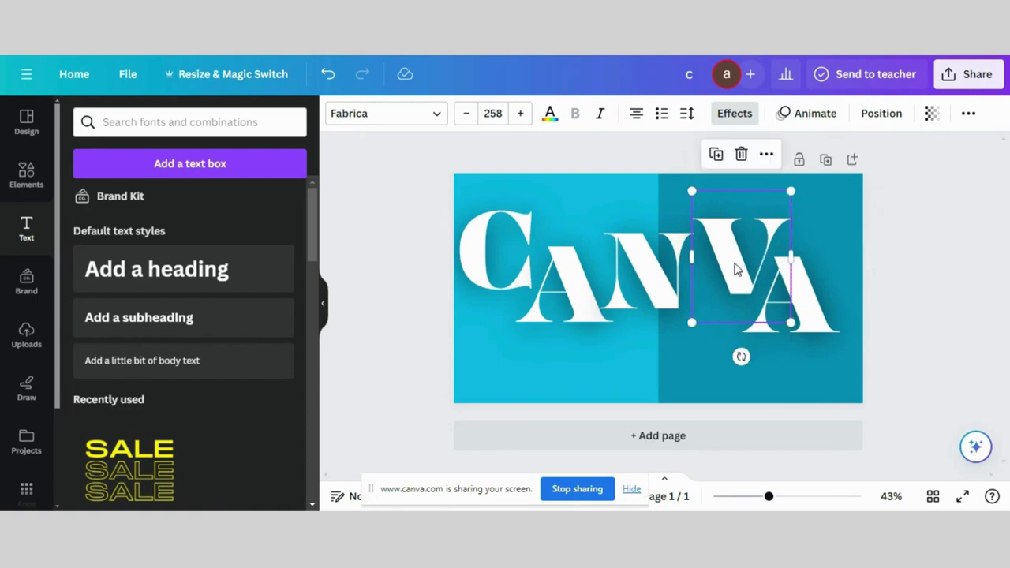
{"action": "left_click_drag", "start_coordinate": [656, 276], "coordinate": [665, 274]}
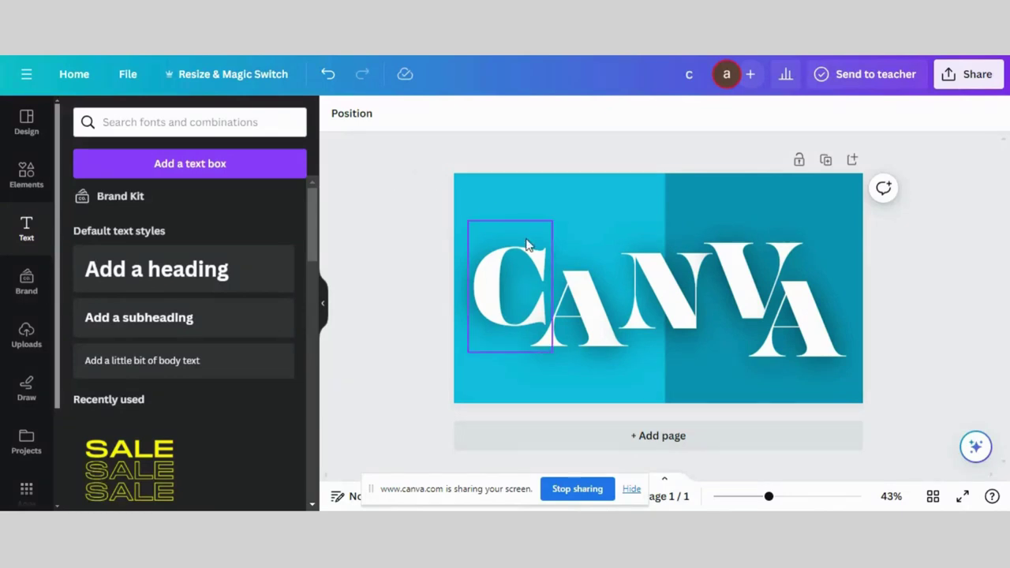
{"action": "left_click", "coordinate": [502, 278]}
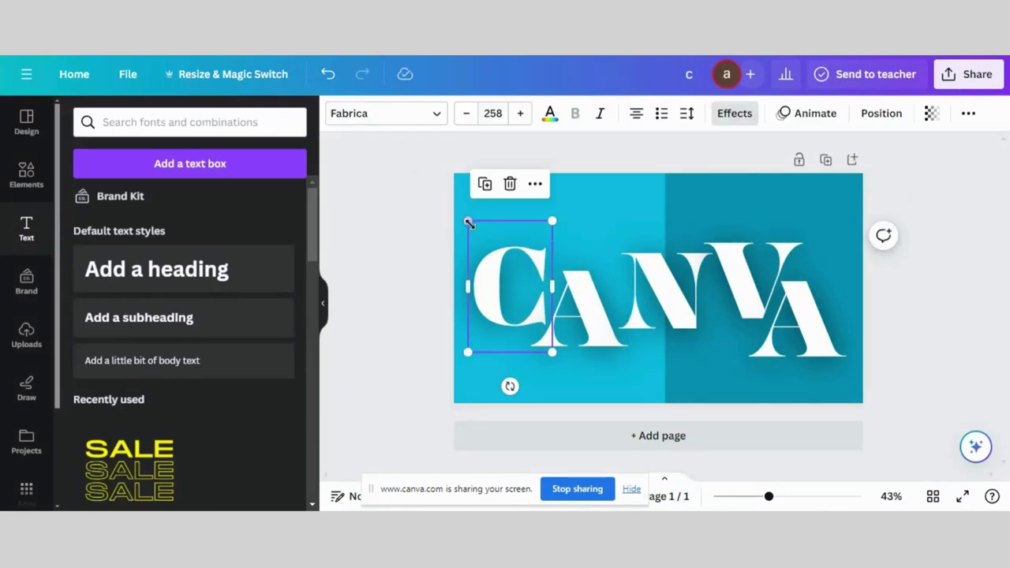
{"action": "left_click_drag", "start_coordinate": [468, 221], "coordinate": [457, 207]}
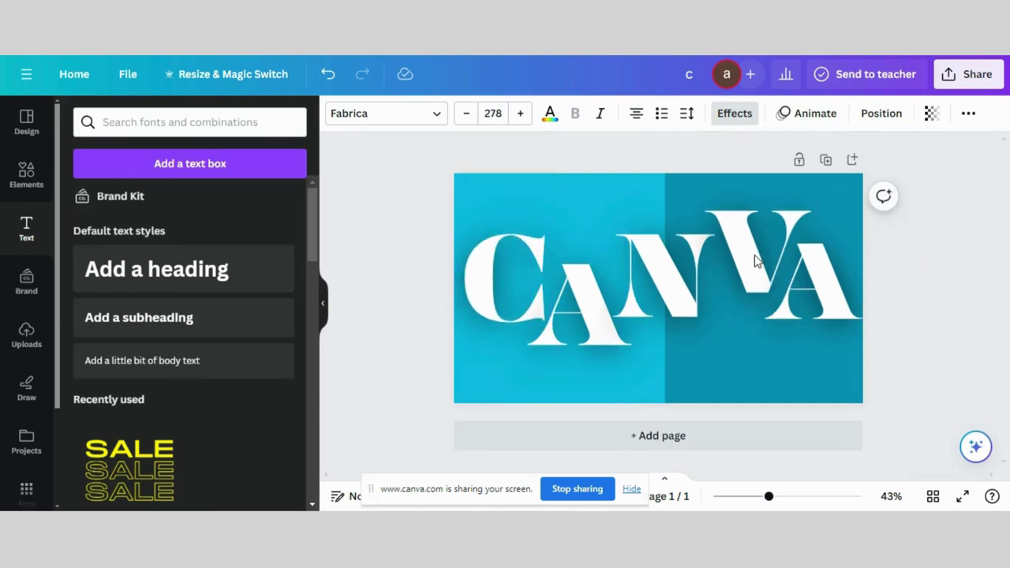
{"action": "left_click_drag", "start_coordinate": [754, 262], "coordinate": [752, 262]}
{"action": "left_click", "coordinate": [759, 261]}
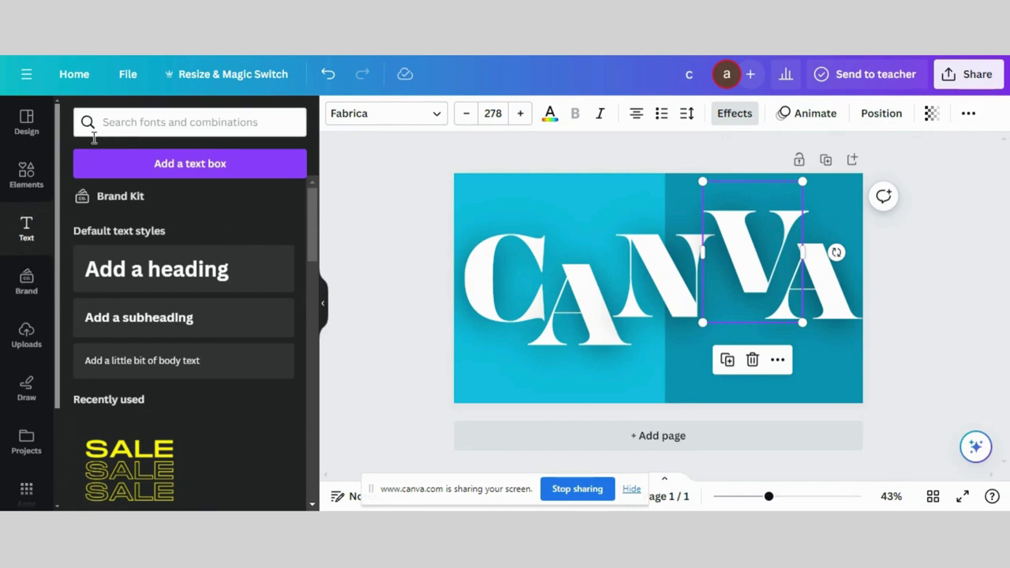
Add a circle from the shapes collection and move it over the upper part of the "C".
{"action": "left_click", "coordinate": [26, 175]}
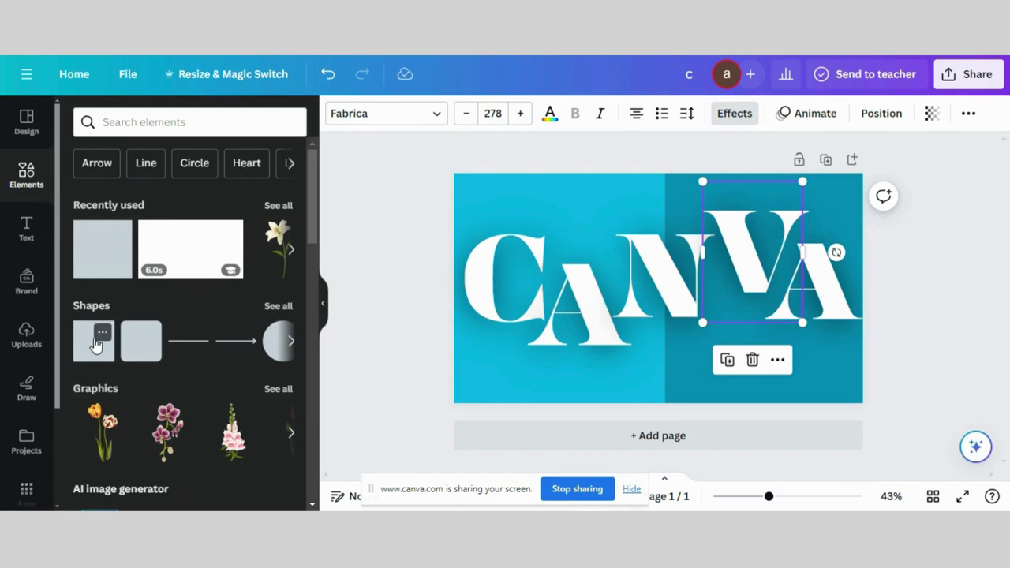
{"action": "left_click", "coordinate": [276, 306]}
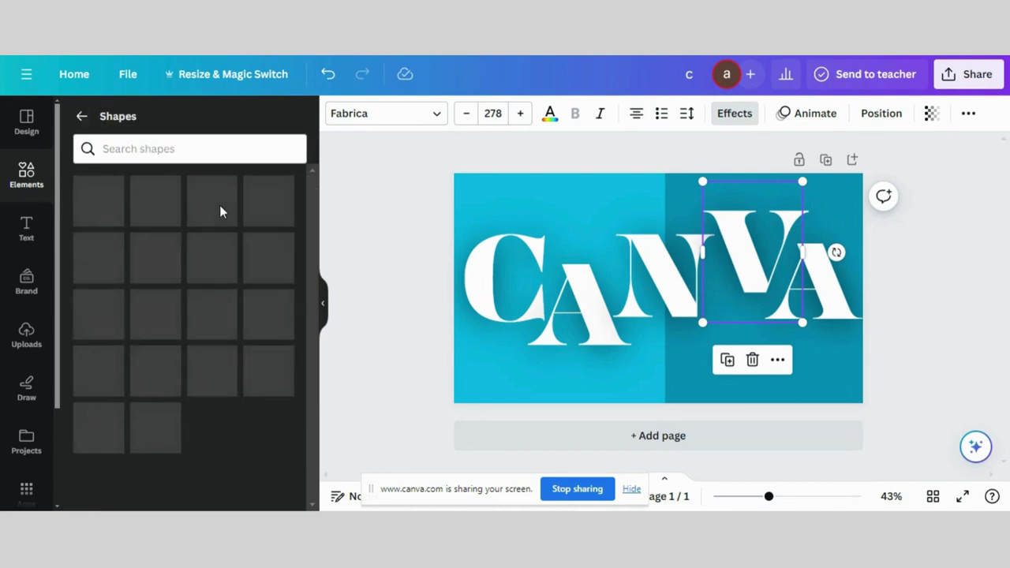
{"action": "scroll", "coordinate": [207, 384], "scroll_direction": "down", "scroll_amount": 2}
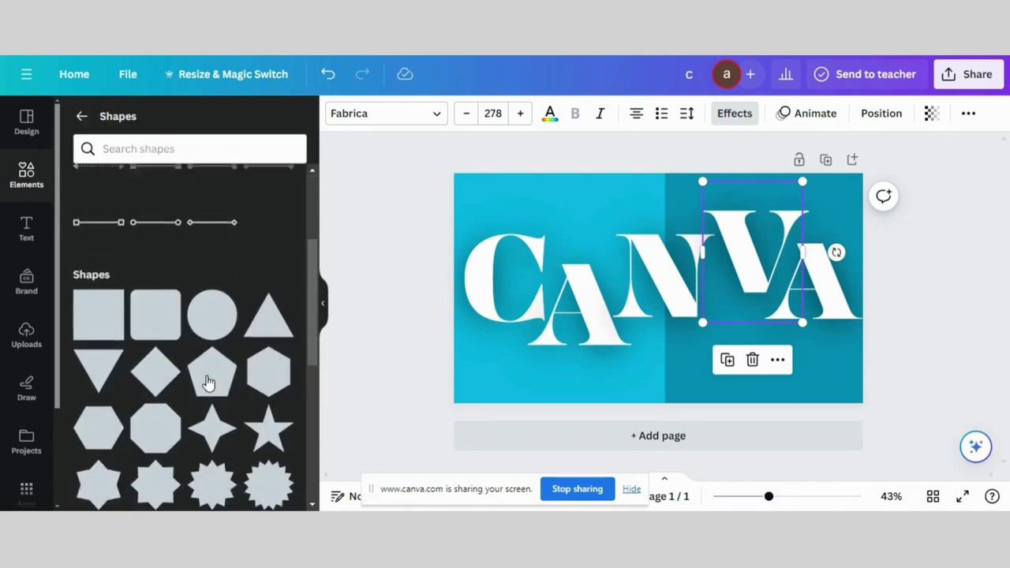
{"action": "left_click", "coordinate": [212, 318]}
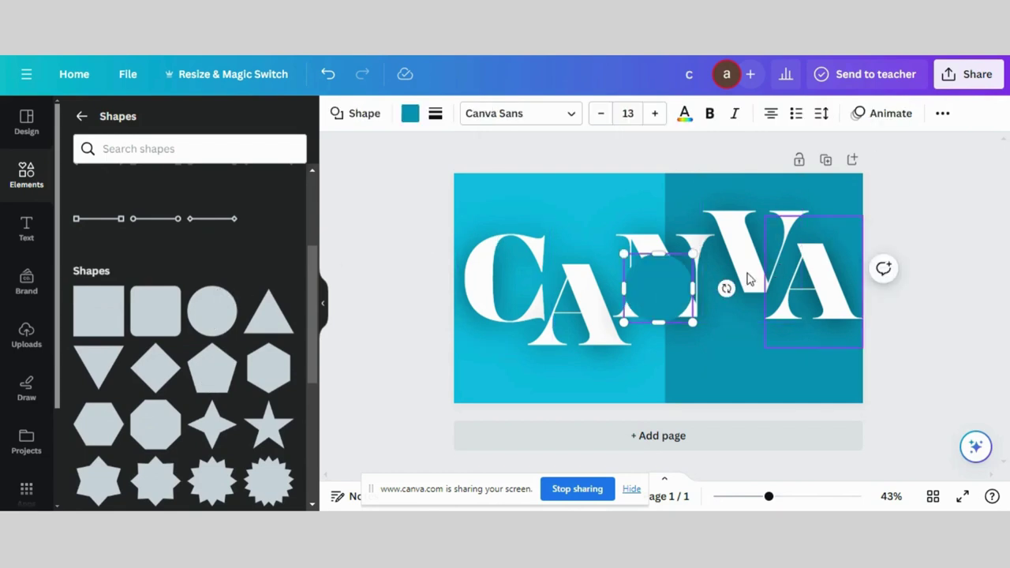
{"action": "left_click_drag", "start_coordinate": [657, 289], "coordinate": [521, 231]}
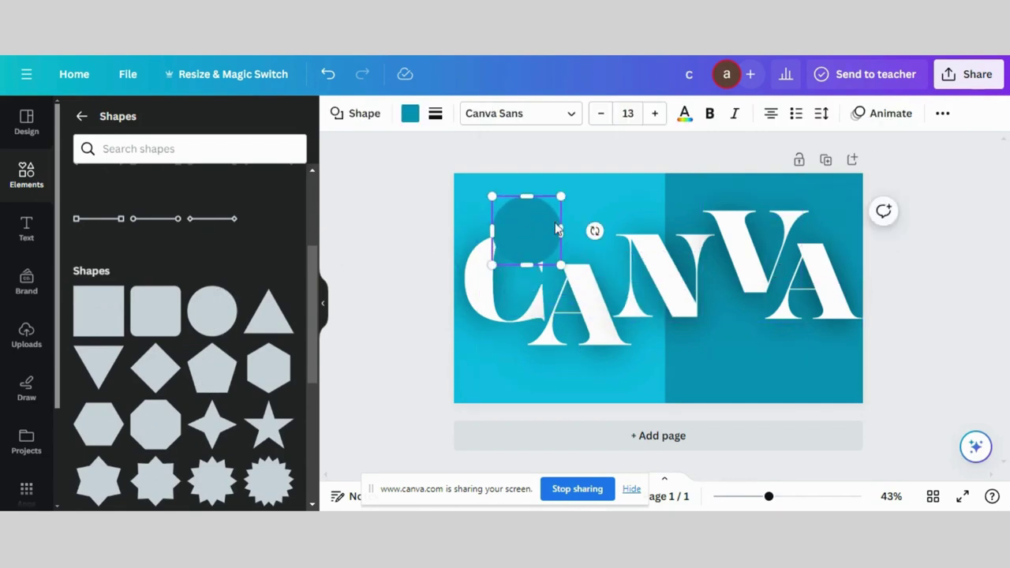
Shrink the circle to a small dot and place it on the upper end of the "C"'s thick stroke.
{"action": "left_click_drag", "start_coordinate": [559, 196], "coordinate": [506, 236]}
{"action": "scroll", "coordinate": [423, 247], "scroll_direction": "up", "scroll_amount": 5}
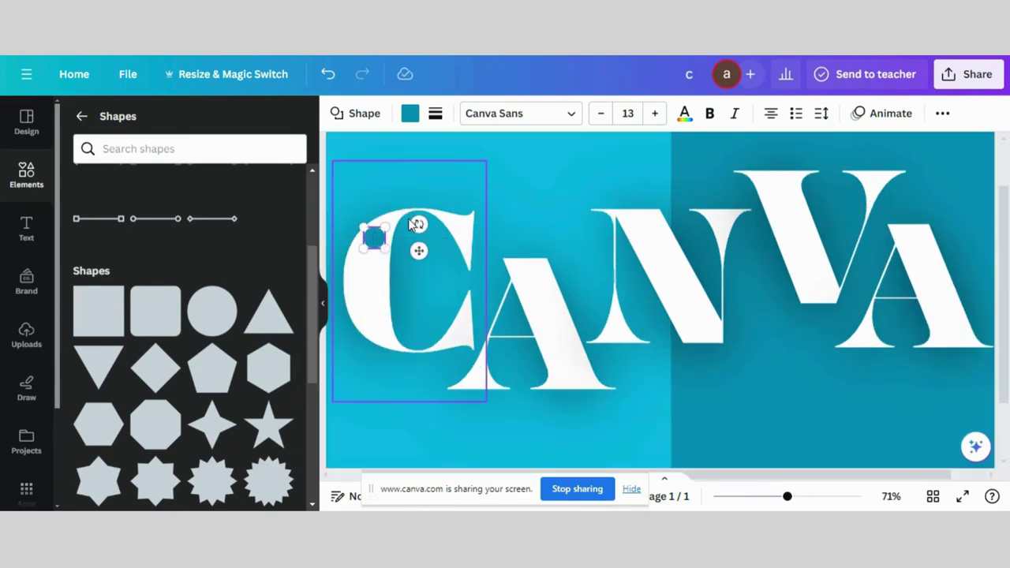
{"action": "left_click_drag", "start_coordinate": [383, 227], "coordinate": [375, 231]}
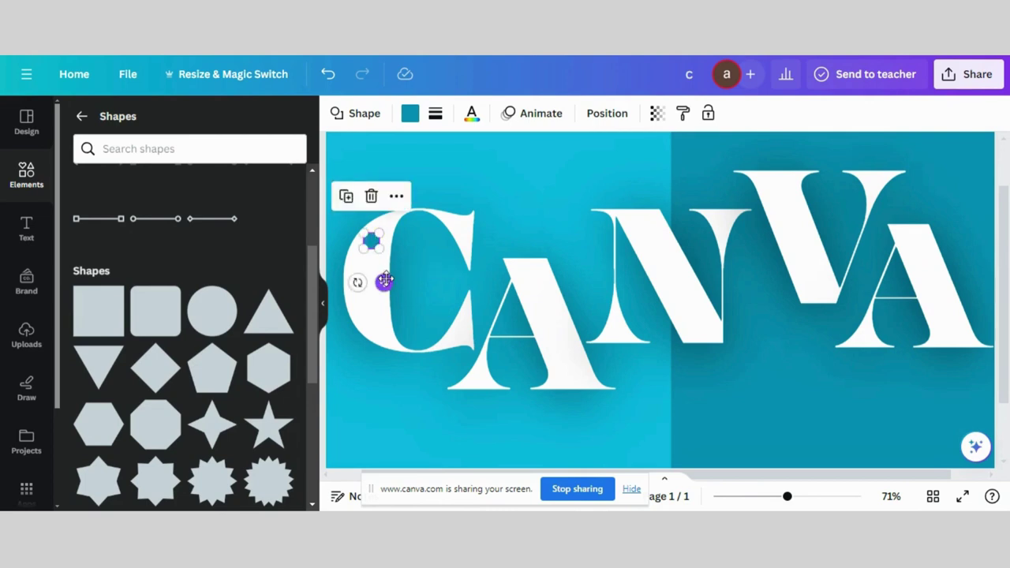
{"action": "left_click_drag", "start_coordinate": [384, 277], "coordinate": [394, 268]}
Try black and light cyan #0cc0df as the small circle's fill, and return it to the teal document color.
{"action": "left_click", "coordinate": [410, 112]}
{"action": "left_click", "coordinate": [161, 203]}
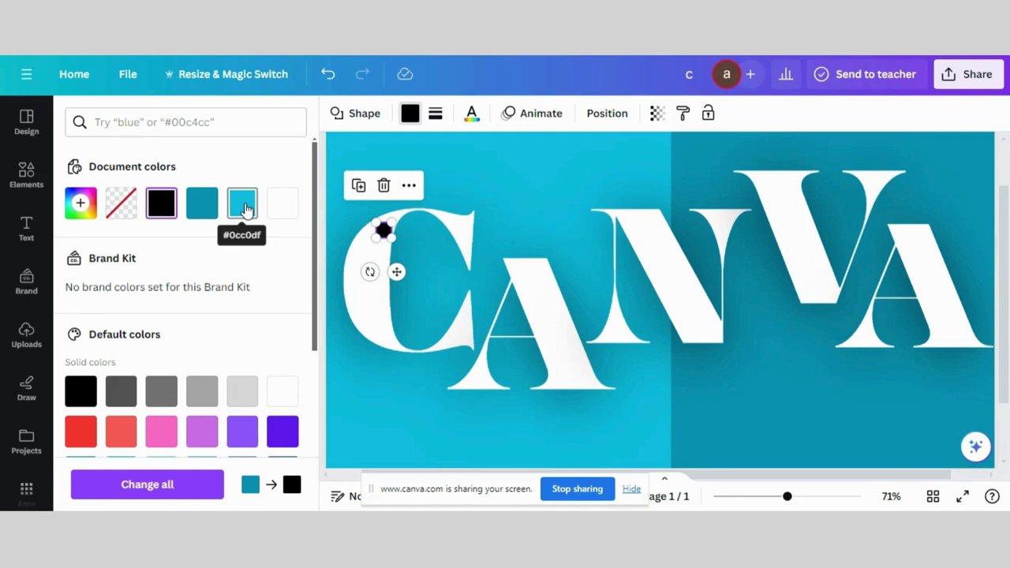
{"action": "left_click", "coordinate": [245, 207]}
{"action": "left_click", "coordinate": [204, 205]}
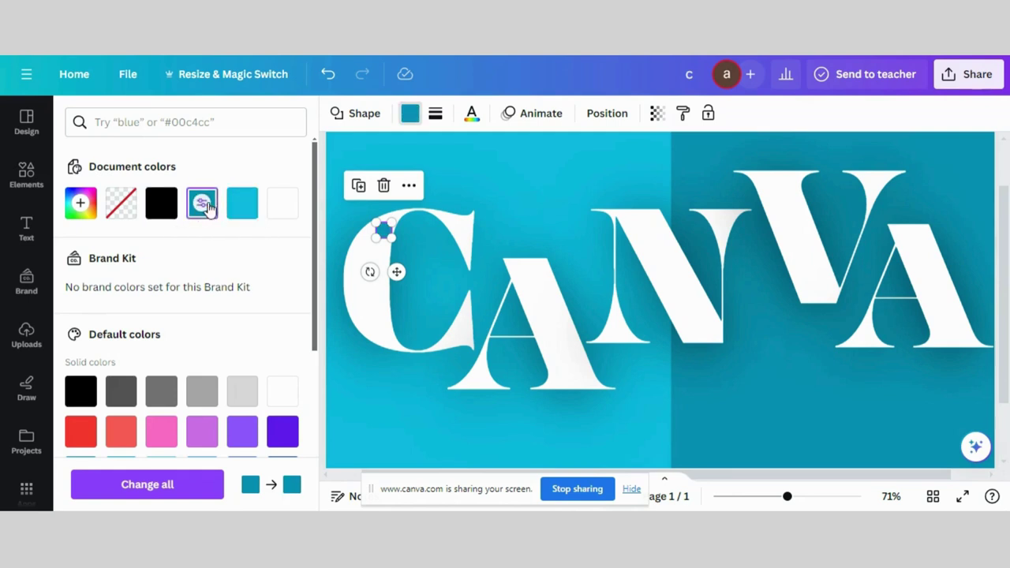
{"action": "left_click", "coordinate": [347, 230]}
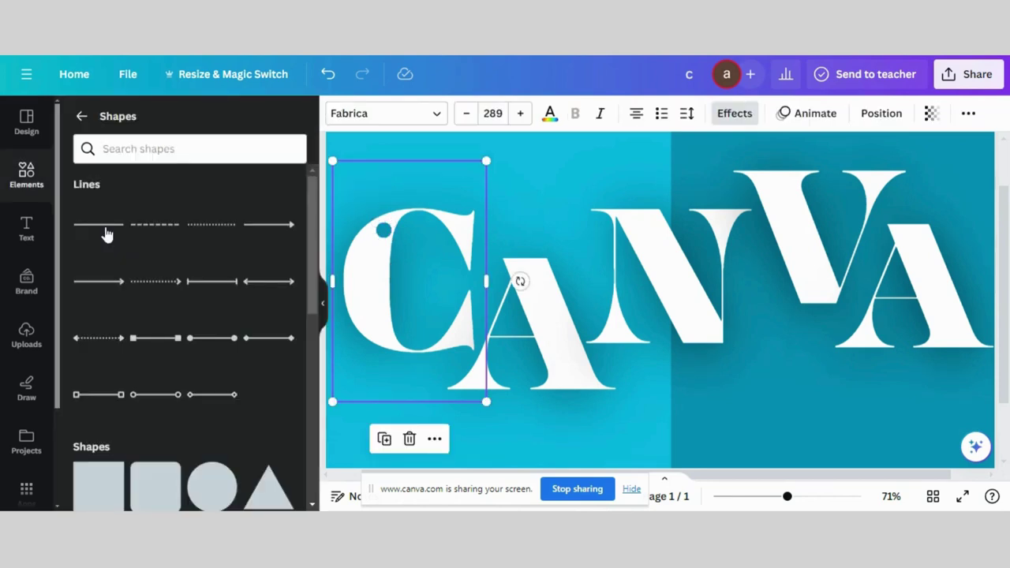
Add a plain straight line and run it vertically from the center of the "C"'s small circle past the page's upper edge.
{"action": "left_click", "coordinate": [108, 229]}
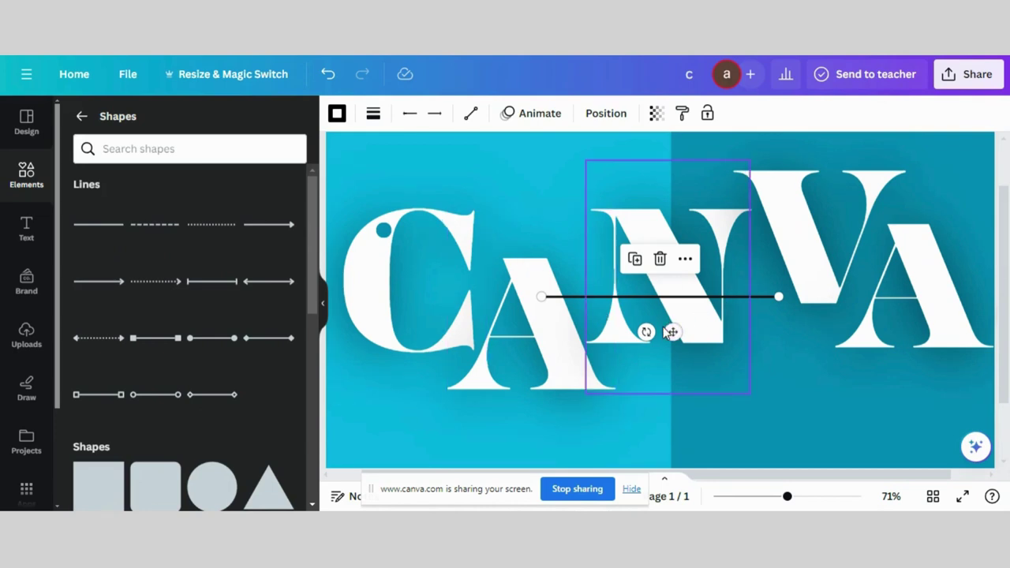
{"action": "left_click_drag", "start_coordinate": [669, 332], "coordinate": [513, 263]}
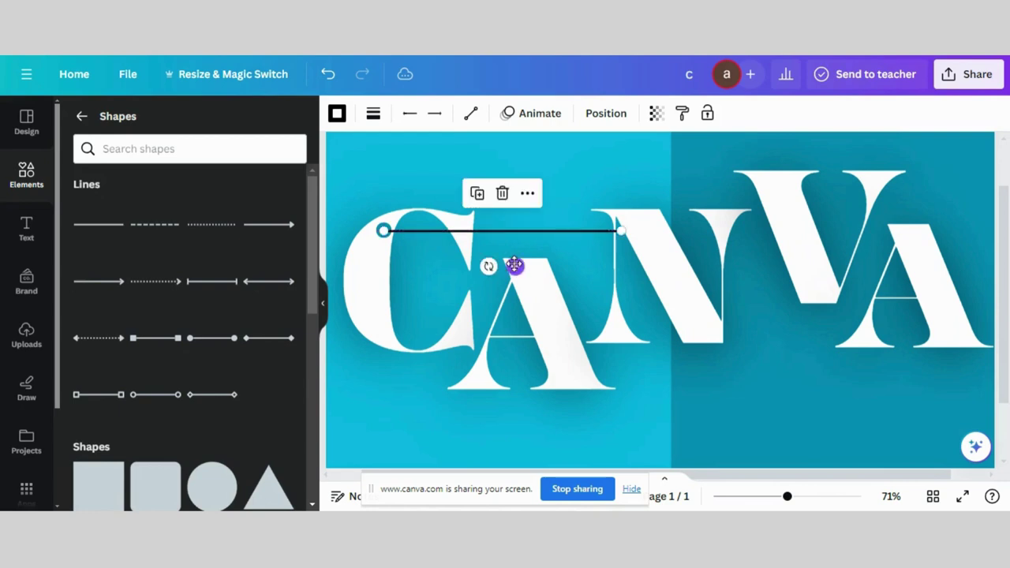
{"action": "left_click_drag", "start_coordinate": [621, 230], "coordinate": [384, 125]}
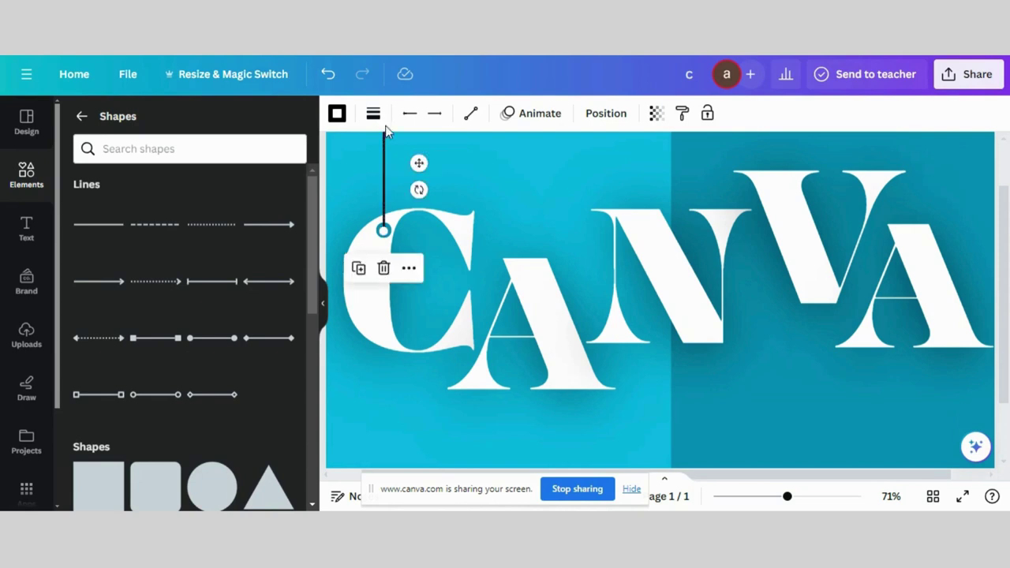
{"action": "left_click", "coordinate": [545, 161]}
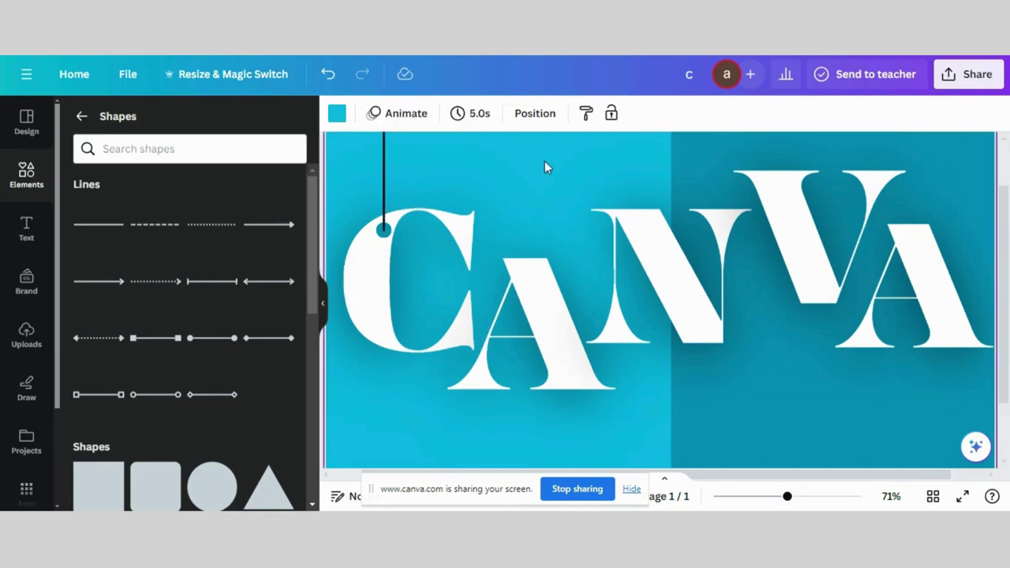
Increase the weight of the black vertical line above the "C" so it looks like a thick cord.
{"action": "left_click", "coordinate": [383, 181]}
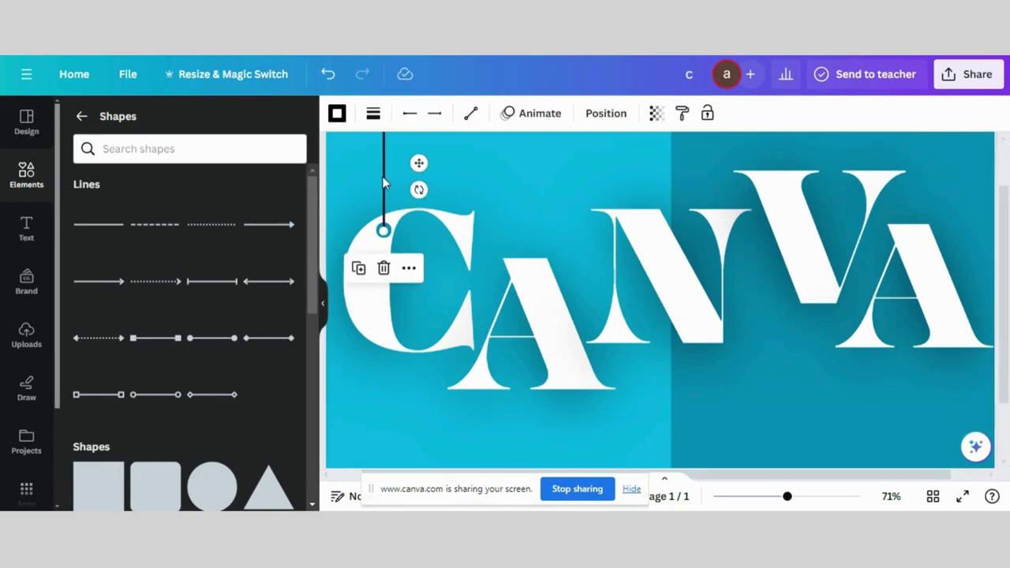
{"action": "left_click", "coordinate": [337, 115]}
{"action": "left_click", "coordinate": [381, 118]}
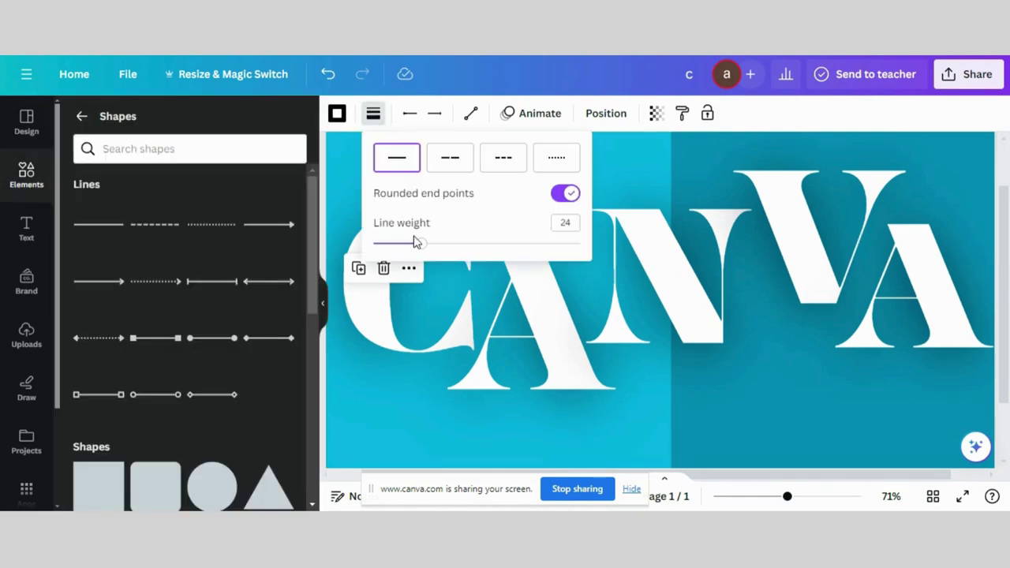
{"action": "left_click_drag", "start_coordinate": [422, 249], "coordinate": [393, 248]}
{"action": "left_click", "coordinate": [341, 183]}
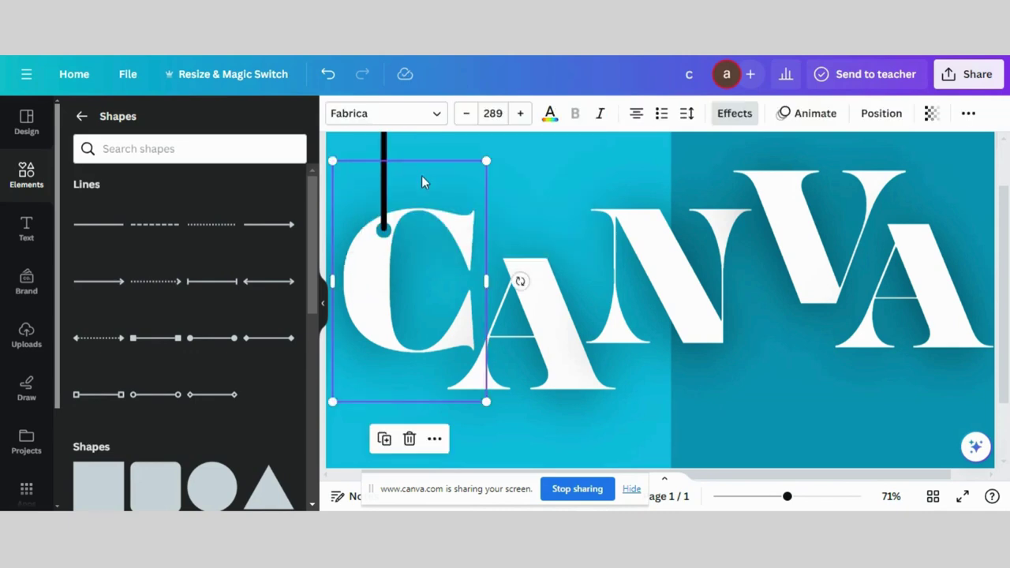
Tilt the "C" slightly clockwise and move it down, clear of the line and circle.
{"action": "key", "text": "ctrl+minus"}
{"action": "left_click_drag", "start_coordinate": [502, 387], "coordinate": [485, 388]}
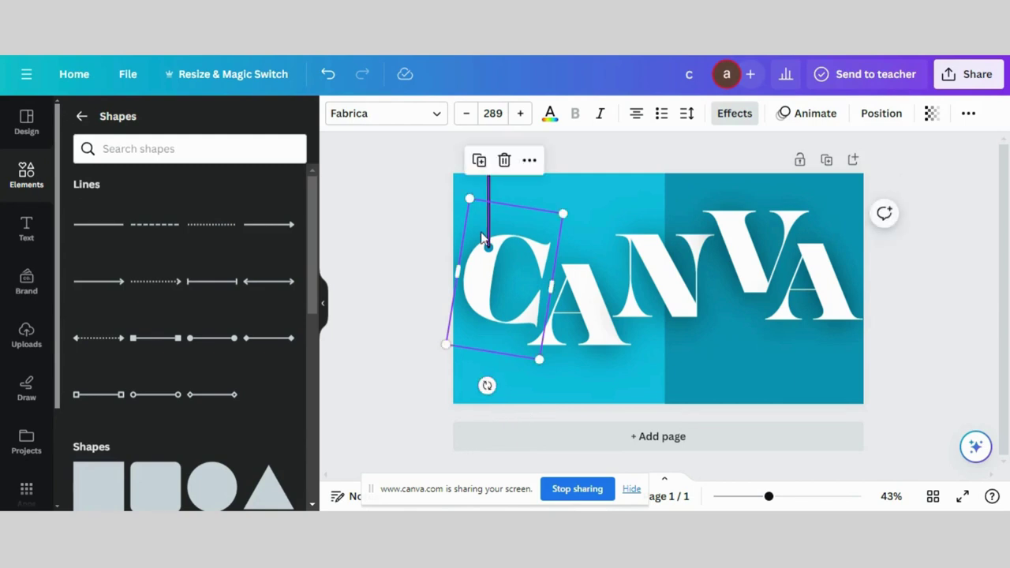
{"action": "left_click", "coordinate": [488, 236]}
{"action": "left_click_drag", "start_coordinate": [769, 496], "coordinate": [781, 497]}
{"action": "left_click", "coordinate": [452, 208]}
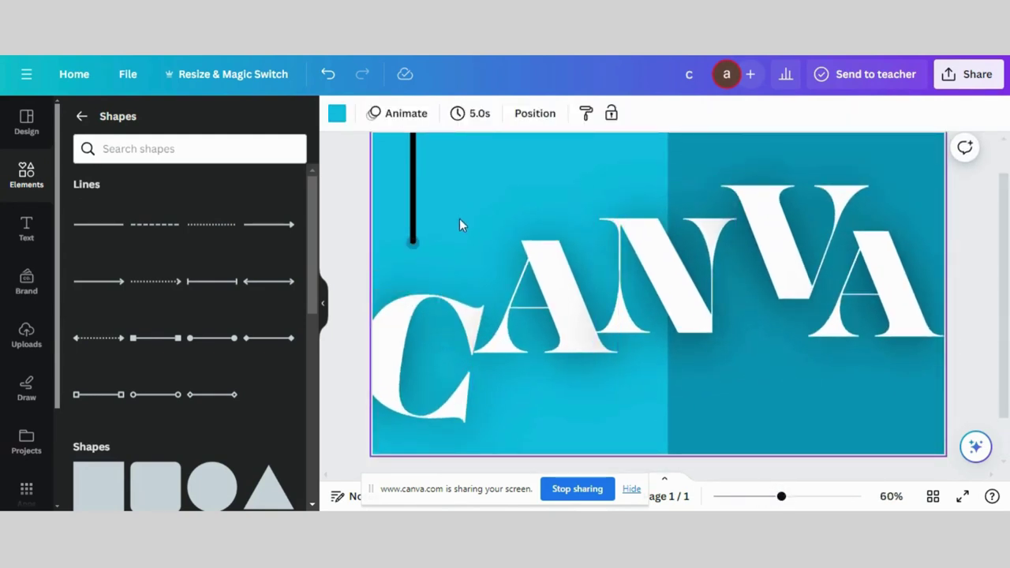
{"action": "left_click", "coordinate": [430, 355]}
Group the vertical line with its small circle and move the group up slightly.
{"action": "left_click_drag", "start_coordinate": [459, 198], "coordinate": [374, 256]}
{"action": "left_click", "coordinate": [367, 289]}
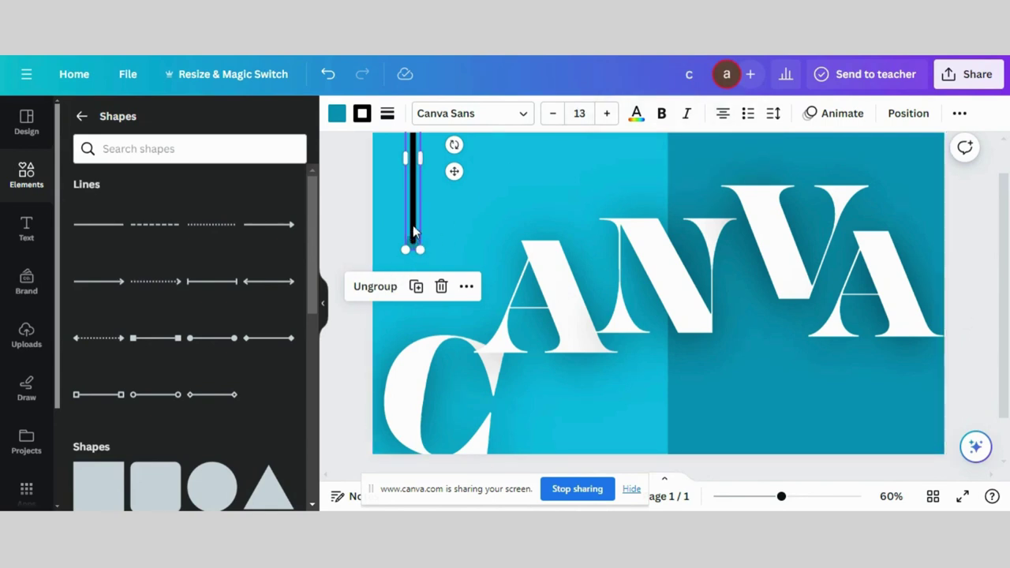
{"action": "left_click_drag", "start_coordinate": [413, 225], "coordinate": [411, 190]}
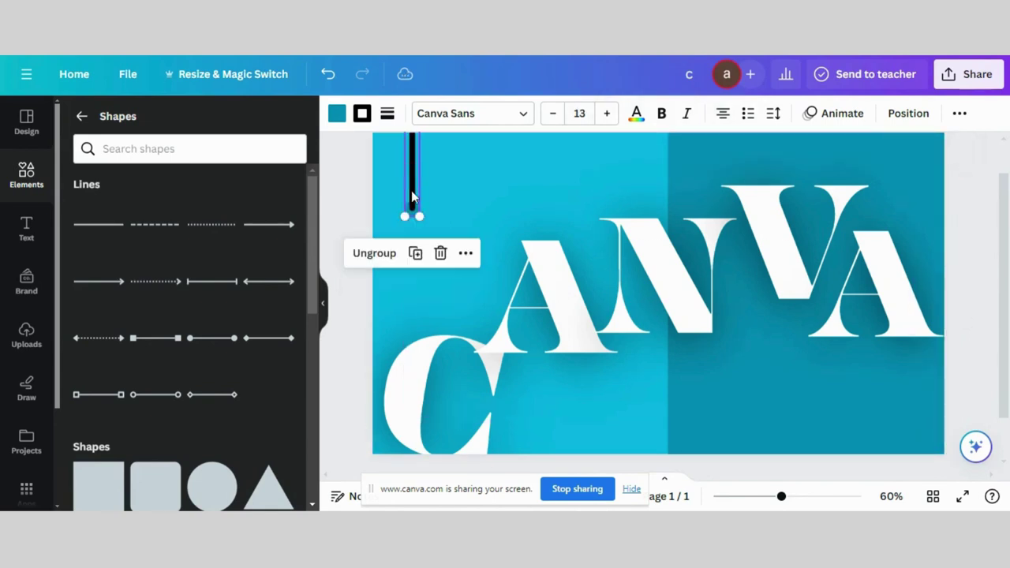
Duplicate the line-and-circle group four times so there is one cord for each letter.
{"action": "left_click", "coordinate": [415, 253]}
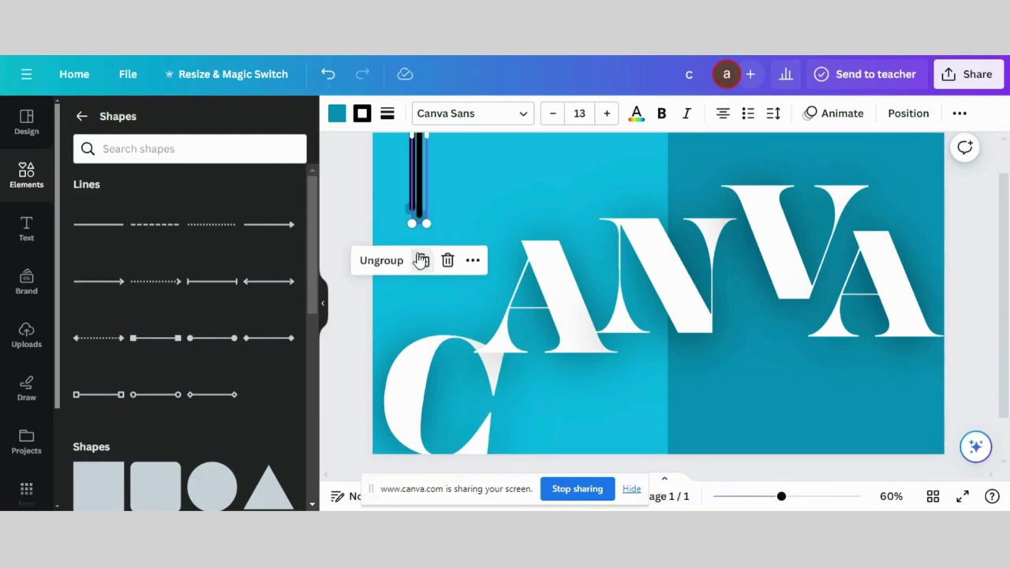
{"action": "left_click", "coordinate": [422, 261]}
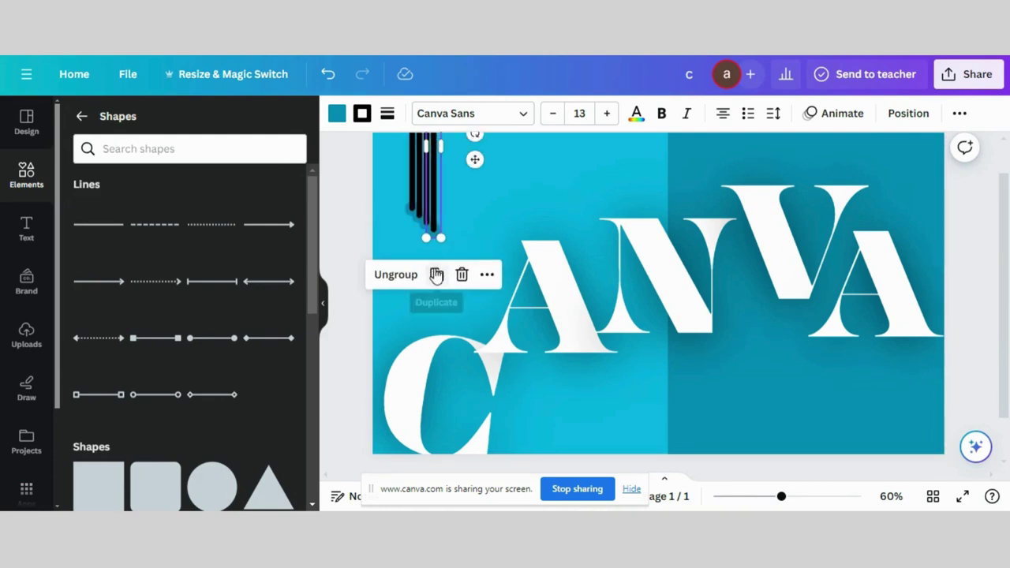
{"action": "left_click", "coordinate": [435, 274]}
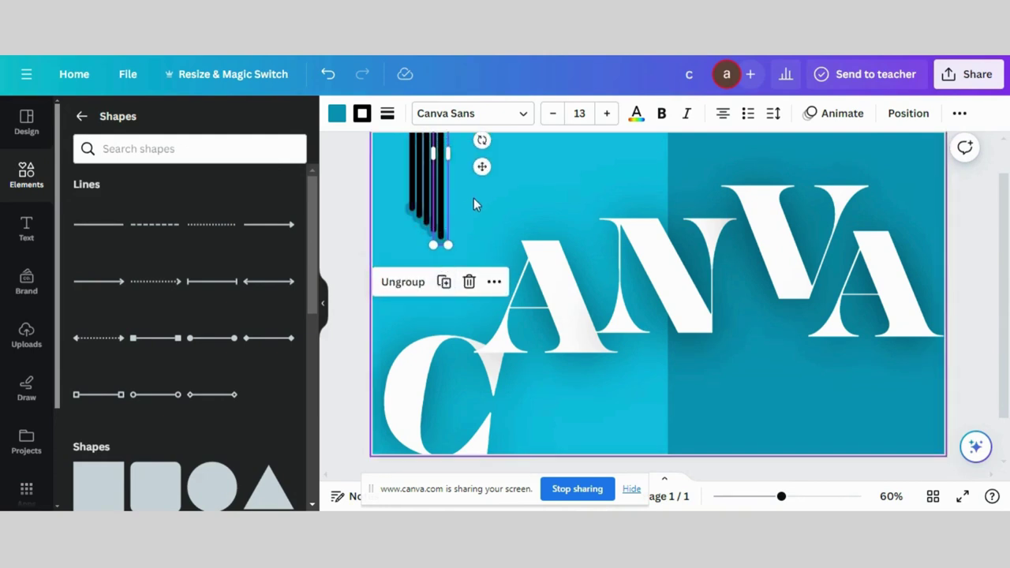
Place the four cord copies on the upper parts of "A", "N", "V" and "A", and move the "C" back under the first cord.
{"action": "left_click_drag", "start_coordinate": [482, 167], "coordinate": [912, 172]}
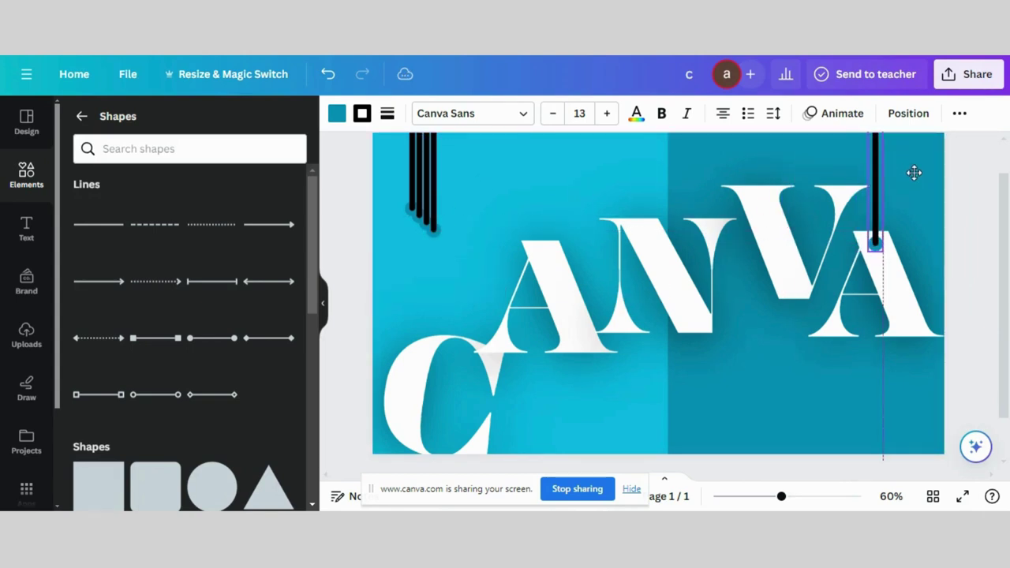
{"action": "left_click", "coordinate": [435, 208]}
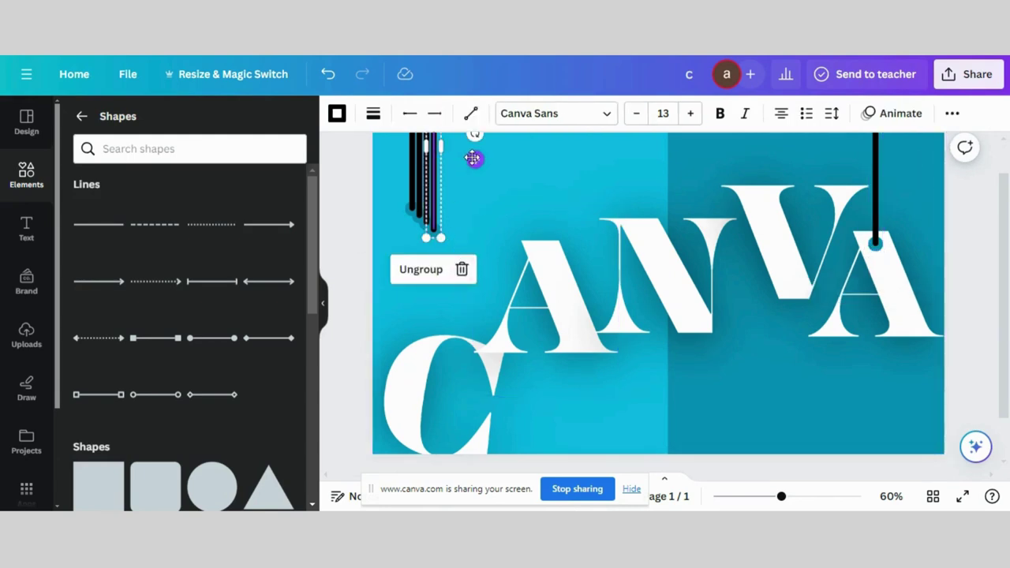
{"action": "left_click_drag", "start_coordinate": [474, 160], "coordinate": [684, 157]}
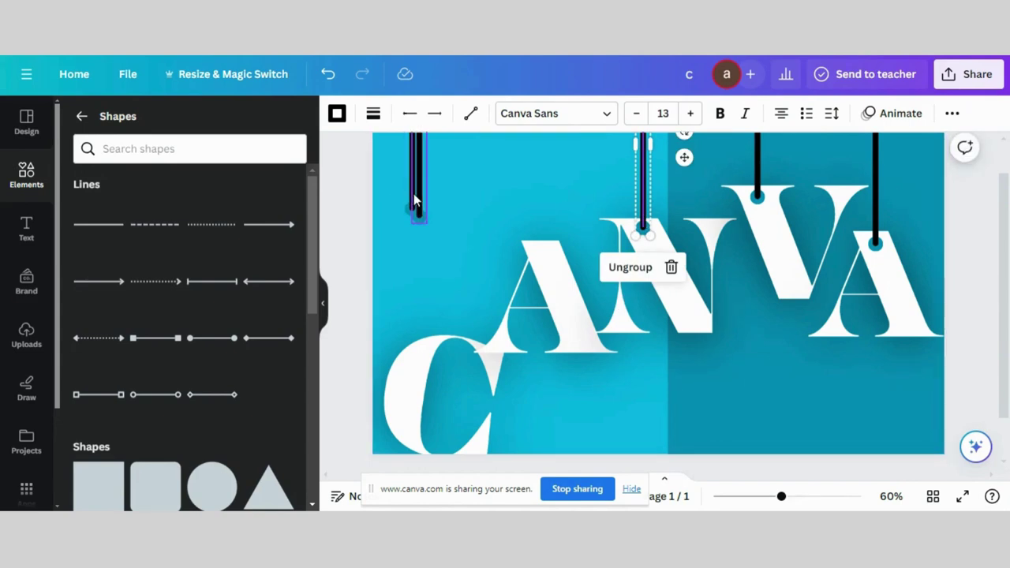
{"action": "left_click_drag", "start_coordinate": [414, 194], "coordinate": [535, 224]}
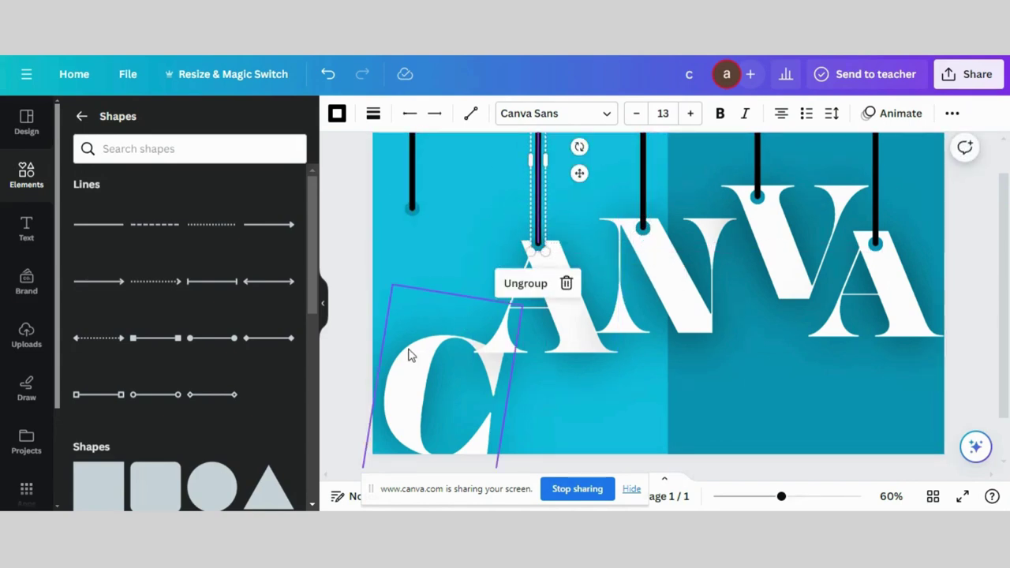
{"action": "left_click_drag", "start_coordinate": [408, 354], "coordinate": [397, 203]}
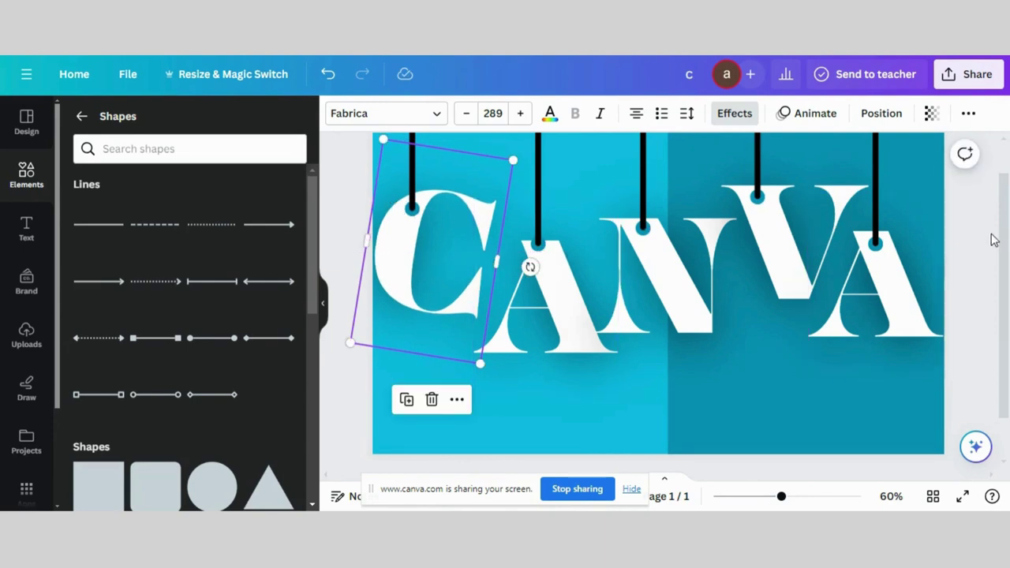
Tilt the first "A" slightly counterclockwise, and tilt and restagger "N", "V" and the last "A" with their cords.
{"action": "left_click_drag", "start_coordinate": [781, 498], "coordinate": [760, 498]}
{"action": "left_click", "coordinate": [593, 290]}
{"action": "mouse_move", "coordinate": [596, 376]}
{"action": "left_mouse_down"}
{"action": "mouse_move", "coordinate": [584, 377]}
{"action": "mouse_move", "coordinate": [597, 378]}
{"action": "left_mouse_up"}
{"action": "left_click_drag", "start_coordinate": [603, 296], "coordinate": [600, 285]}
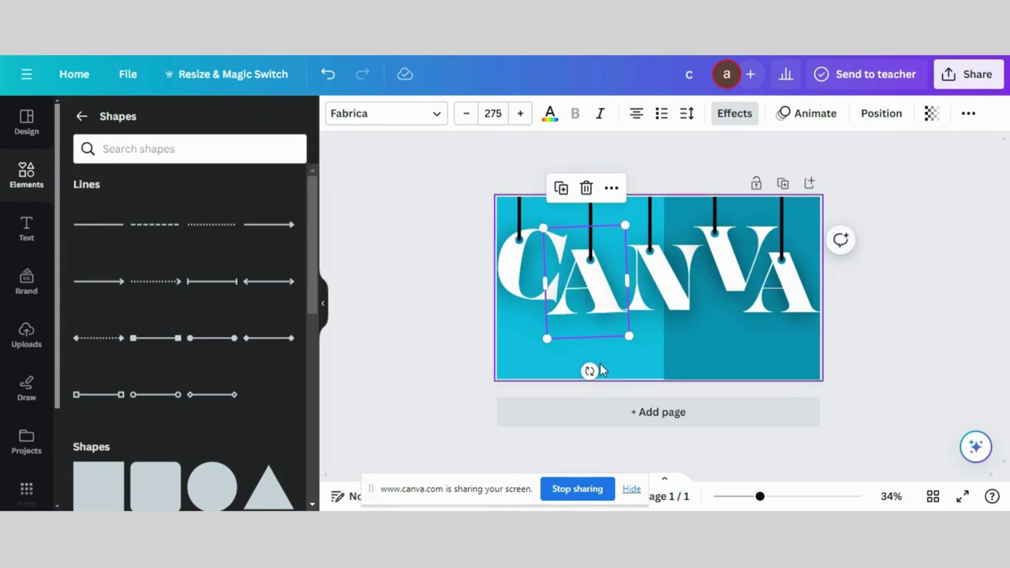
{"action": "left_click_drag", "start_coordinate": [589, 371], "coordinate": [602, 364]}
Shift the first "A"'s cord slightly left onto its apex, and move all letters and cords slightly down.
{"action": "left_click", "coordinate": [592, 209]}
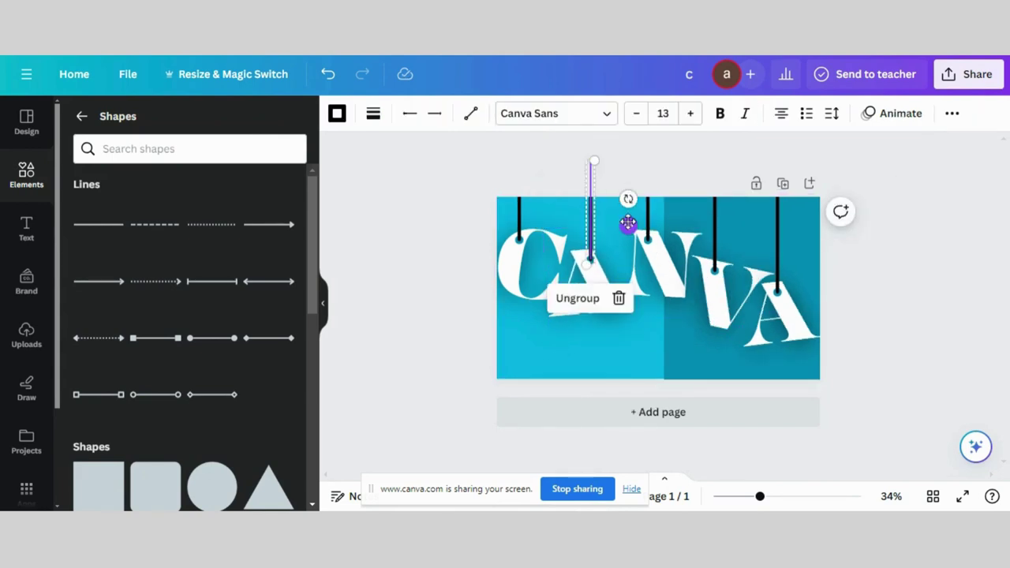
{"action": "left_click_drag", "start_coordinate": [627, 226], "coordinate": [621, 222]}
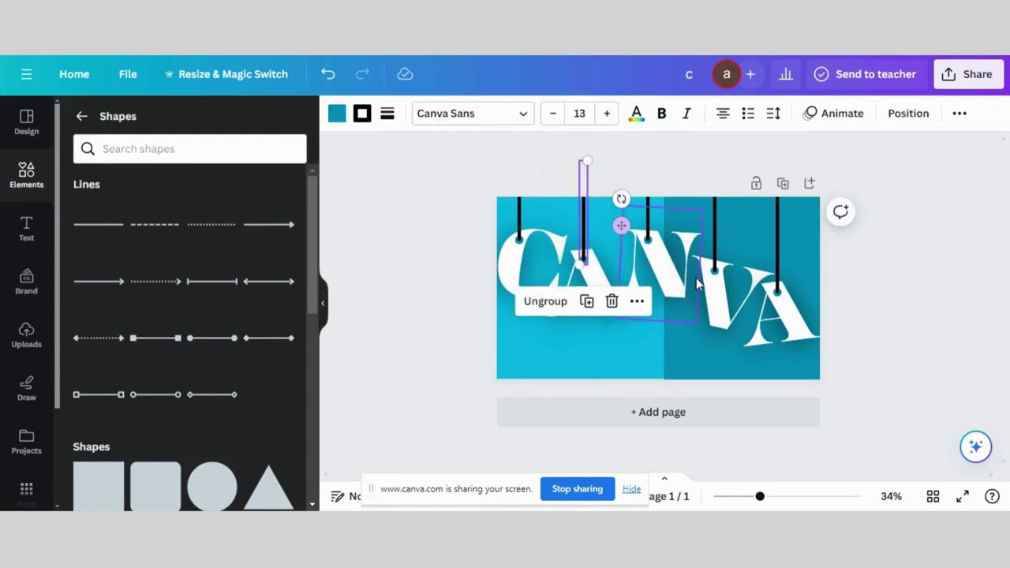
{"action": "left_click", "coordinate": [909, 278]}
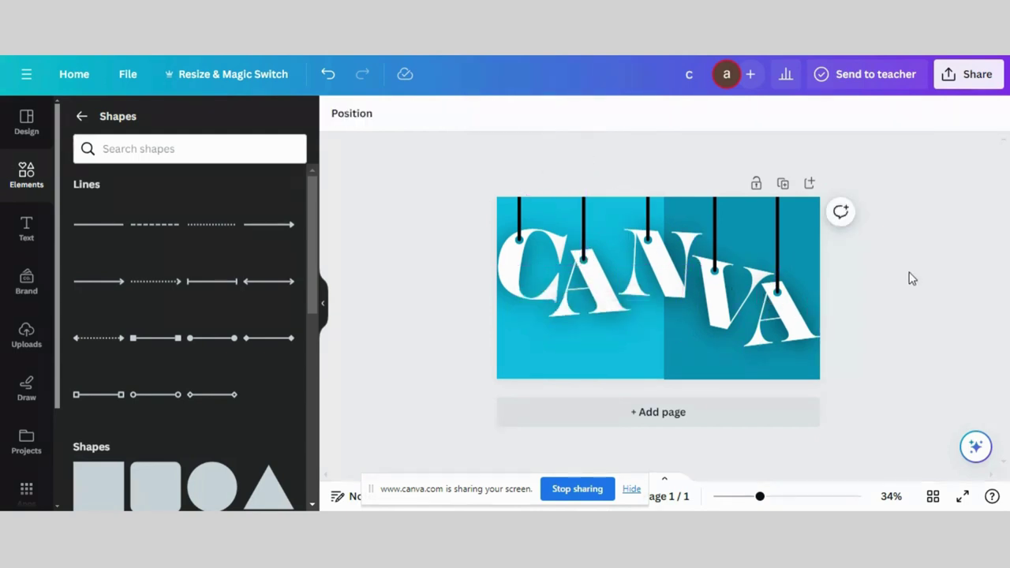
Slant the cords of the last "A" and the "V" by shifting their upper ends slightly to the right.
{"action": "left_click", "coordinate": [780, 205]}
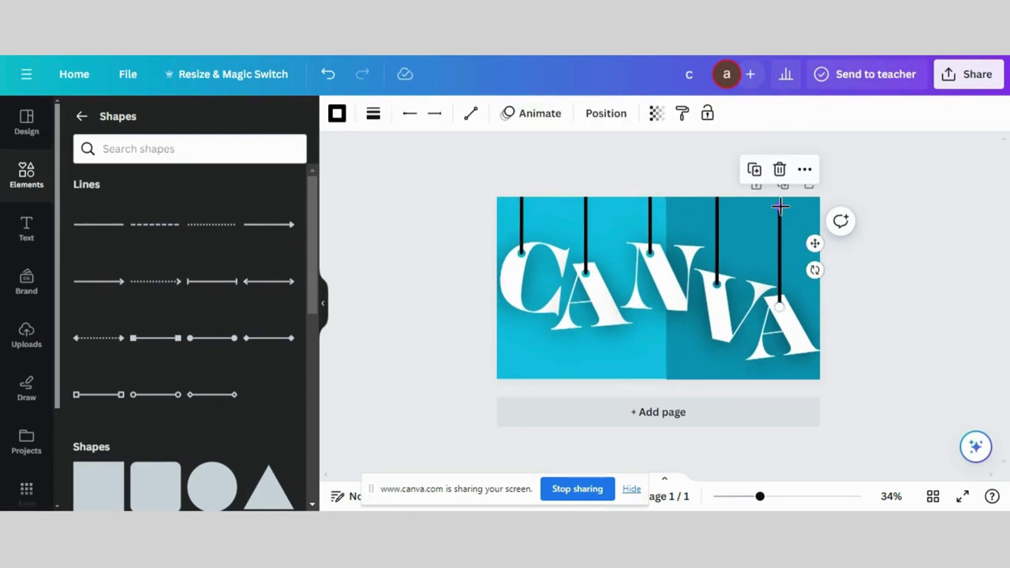
{"action": "left_click_drag", "start_coordinate": [780, 205], "coordinate": [777, 197]}
{"action": "left_click", "coordinate": [720, 203]}
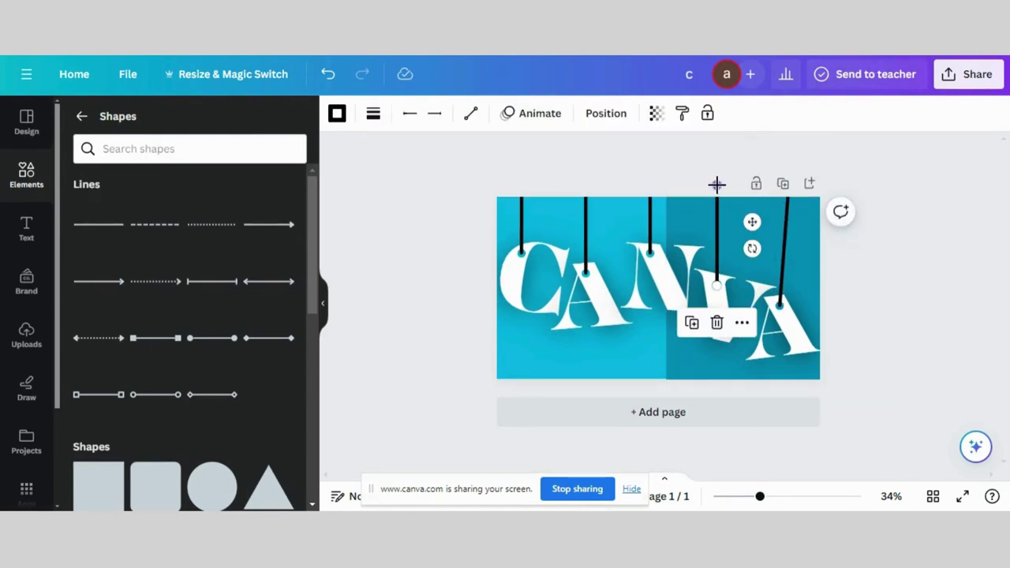
{"action": "left_click_drag", "start_coordinate": [716, 183], "coordinate": [720, 183]}
Slant the cords of the "N", the first "A" and the "C" by shifting their upper ends to the left.
{"action": "left_click", "coordinate": [648, 206]}
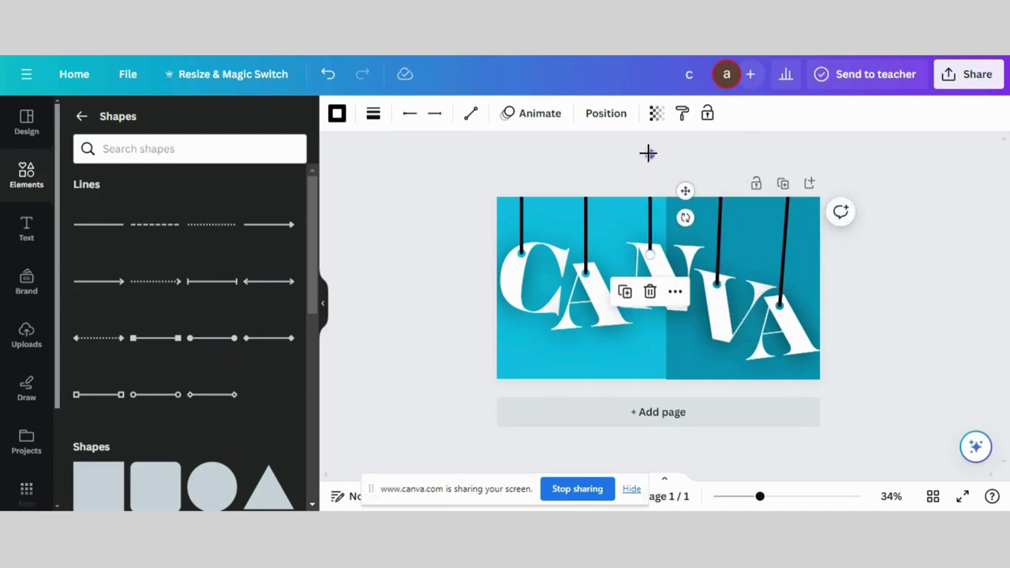
{"action": "left_click_drag", "start_coordinate": [647, 153], "coordinate": [577, 176]}
{"action": "left_click", "coordinate": [587, 215]}
{"action": "left_click", "coordinate": [521, 213]}
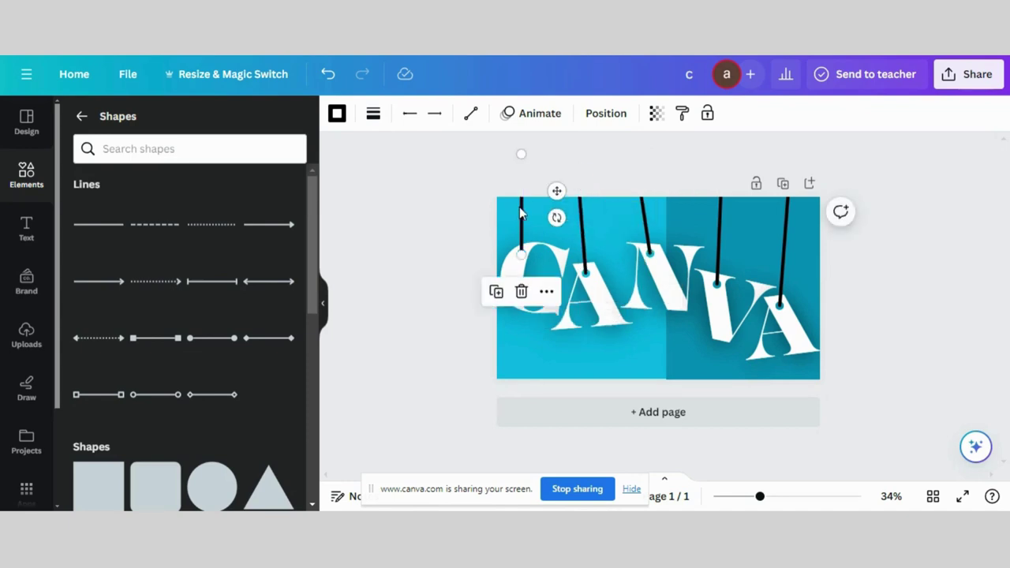
{"action": "left_click_drag", "start_coordinate": [520, 155], "coordinate": [501, 155]}
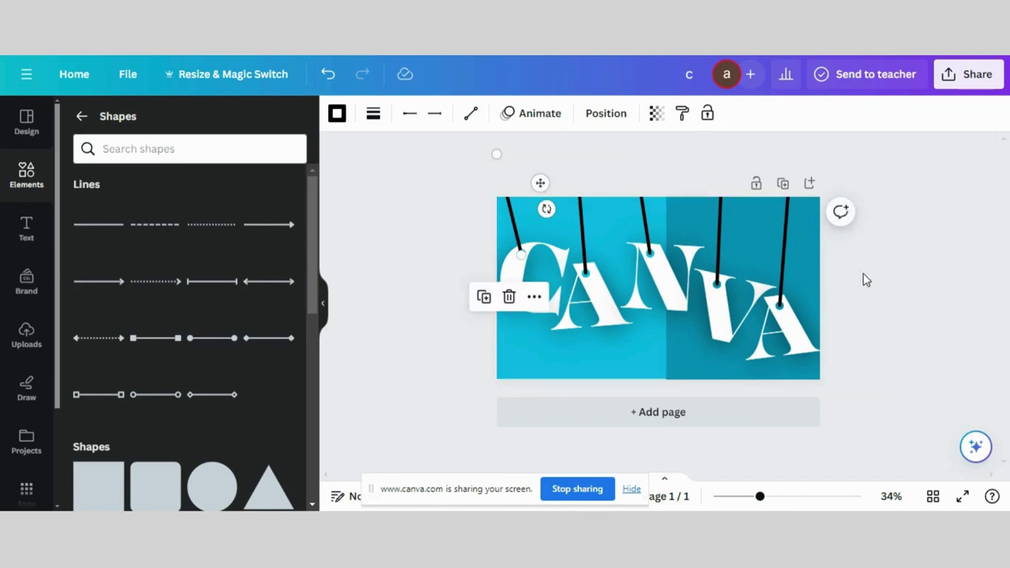
{"action": "left_click", "coordinate": [917, 282]}
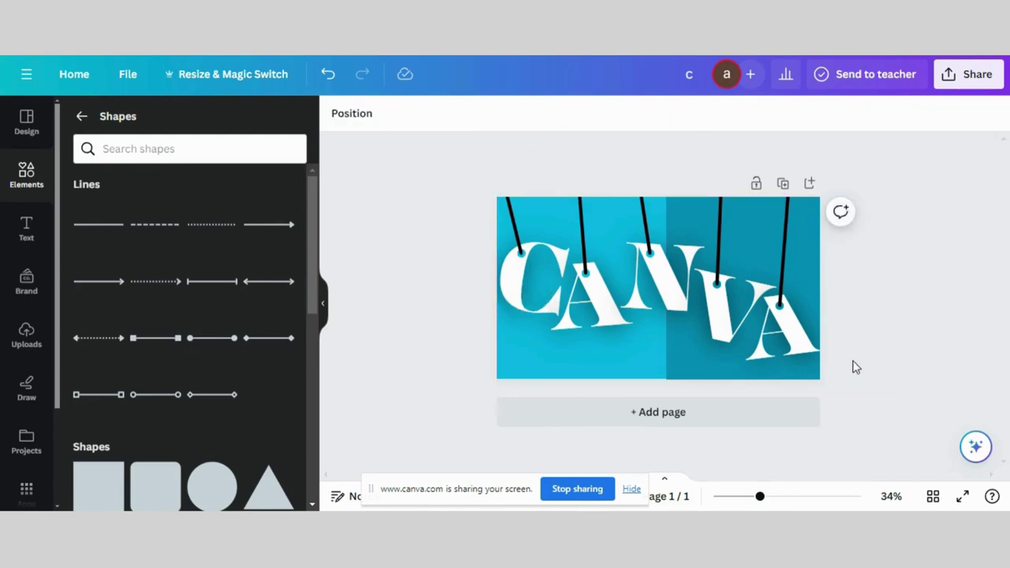
Set the line weight of the first "A"'s cord to 8.
{"action": "mouse_move", "coordinate": [762, 502]}
{"action": "left_mouse_down"}
{"action": "mouse_move", "coordinate": [781, 501]}
{"action": "mouse_move", "coordinate": [747, 502]}
{"action": "left_mouse_up"}
{"action": "left_click", "coordinate": [555, 247]}
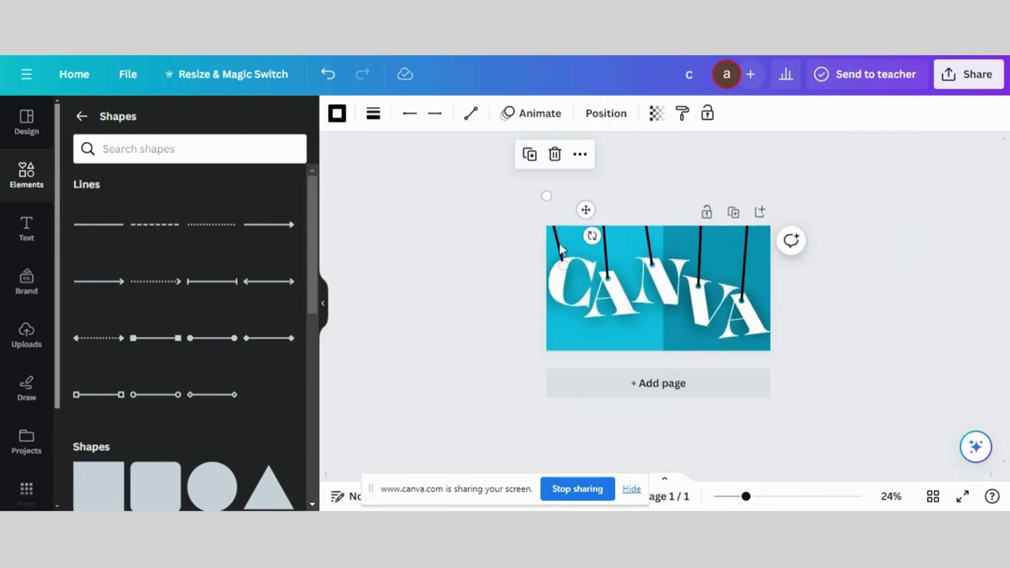
{"action": "left_click", "coordinate": [608, 260]}
{"action": "left_click", "coordinate": [373, 113]}
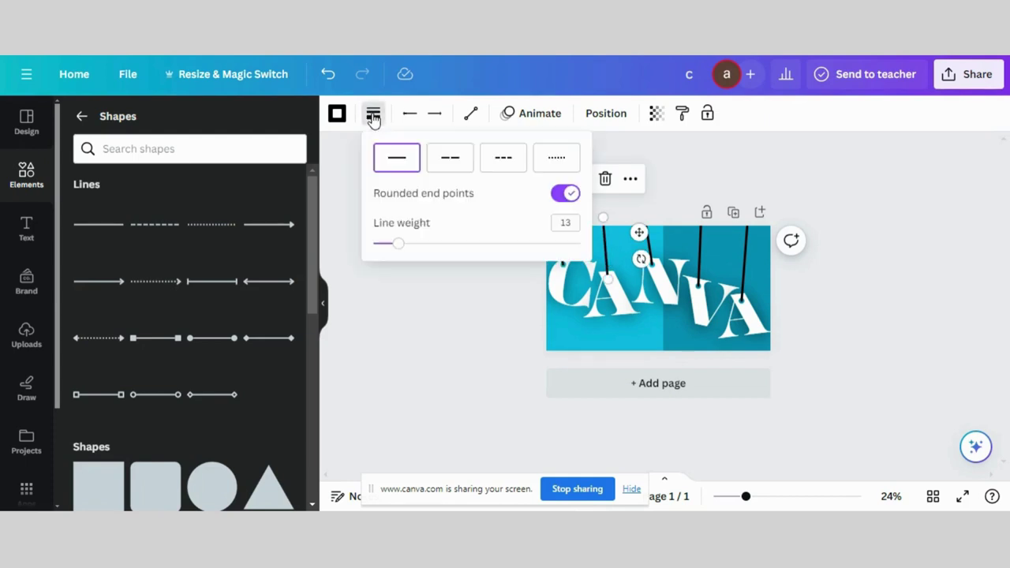
{"action": "double_click", "coordinate": [560, 224]}
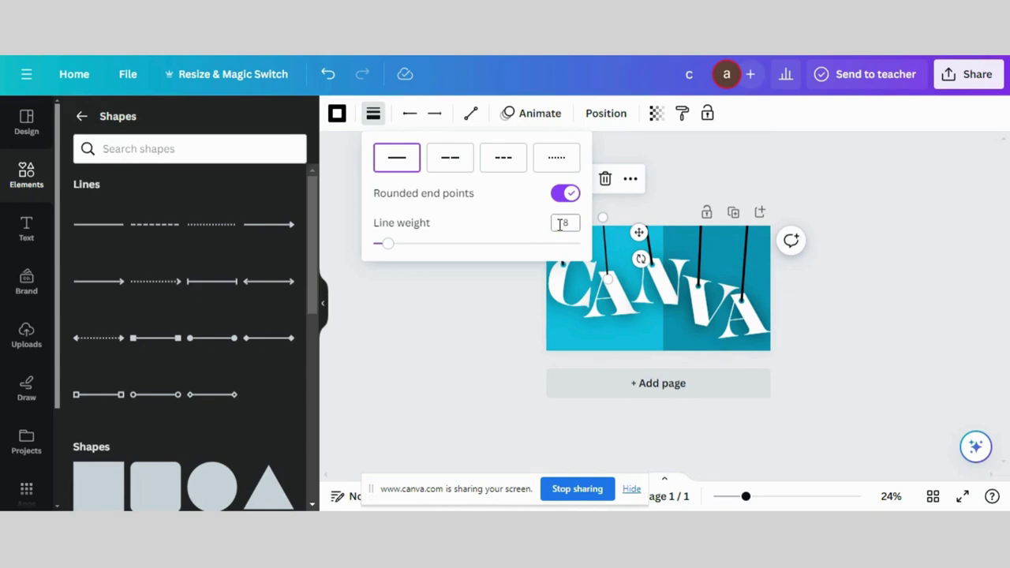
{"action": "left_click", "coordinate": [471, 286]}
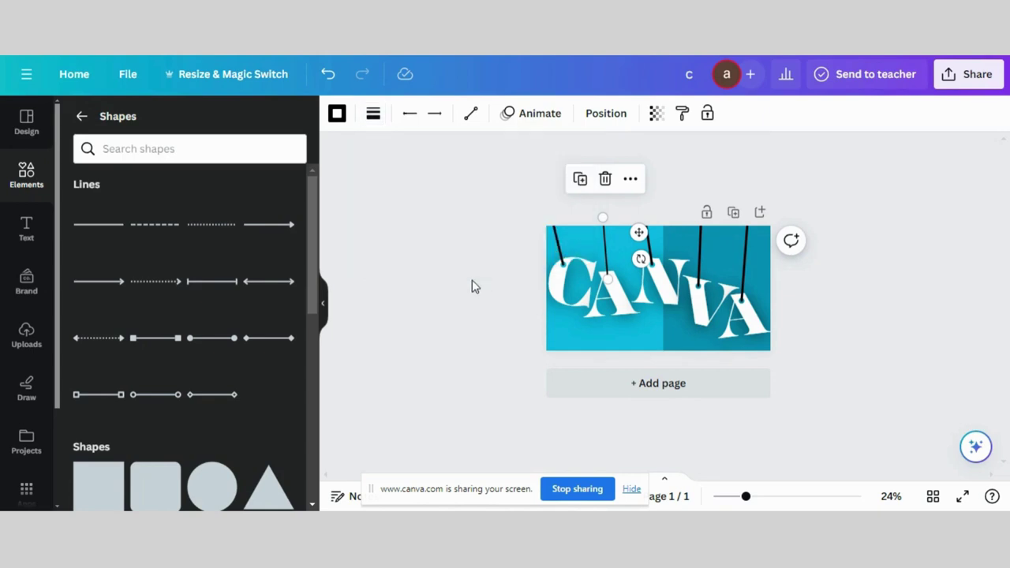
Set the line weight of the cords holding "C", "N" and "V" to 8.
{"action": "left_click", "coordinate": [558, 259]}
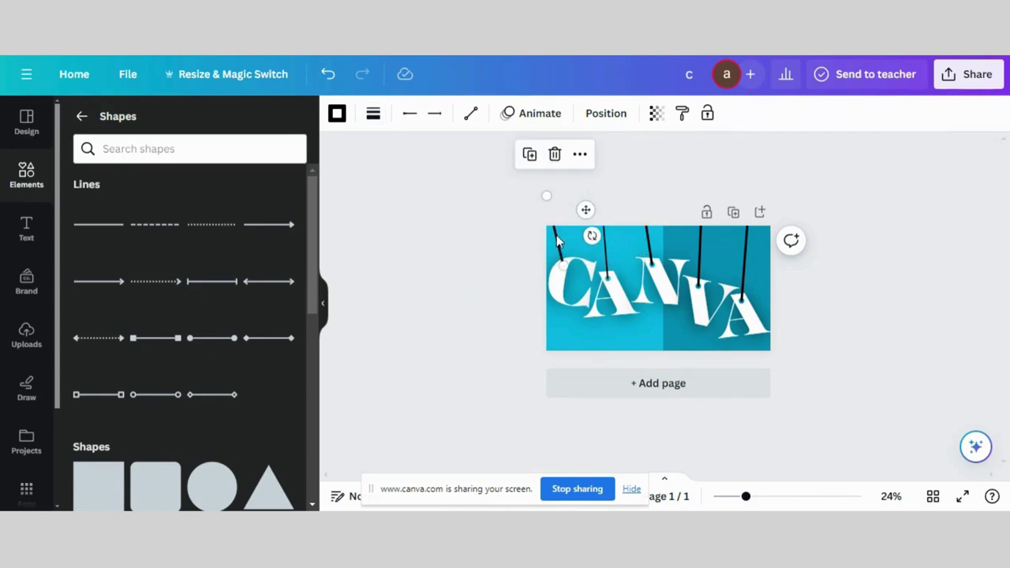
{"action": "left_click", "coordinate": [376, 116]}
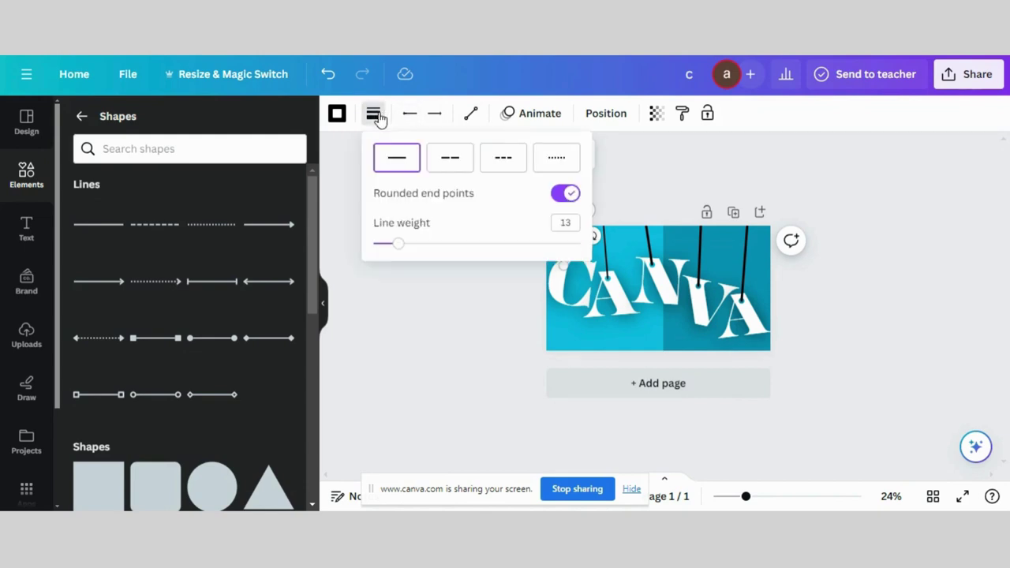
{"action": "left_click", "coordinate": [566, 223]}
{"action": "type", "text": "8"}
{"action": "left_click", "coordinate": [455, 303]}
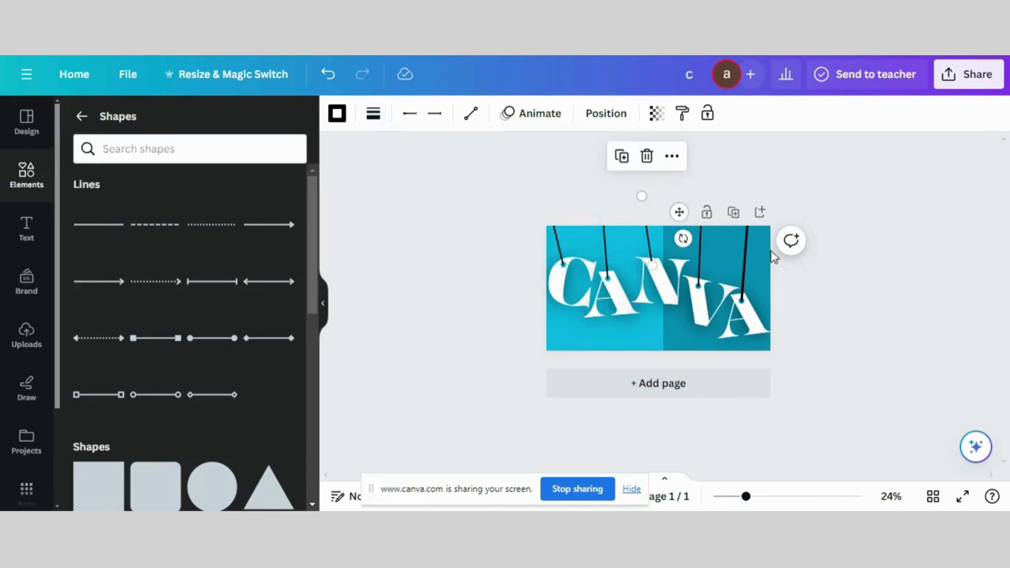
Set the line weight of the last "A"'s cord to 8 and deselect it.
{"action": "left_click", "coordinate": [746, 258]}
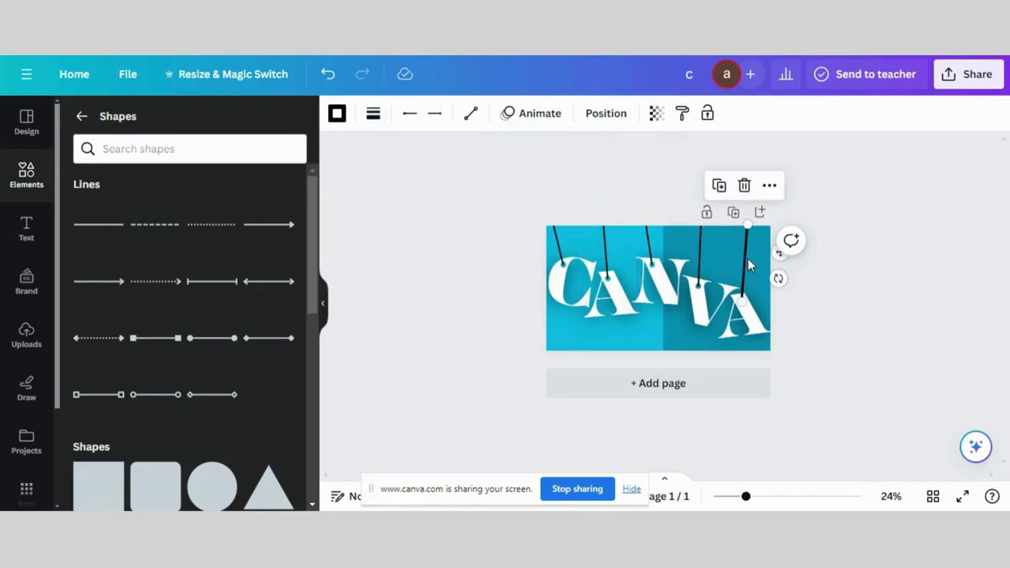
{"action": "left_click", "coordinate": [373, 115]}
{"action": "left_click", "coordinate": [567, 223]}
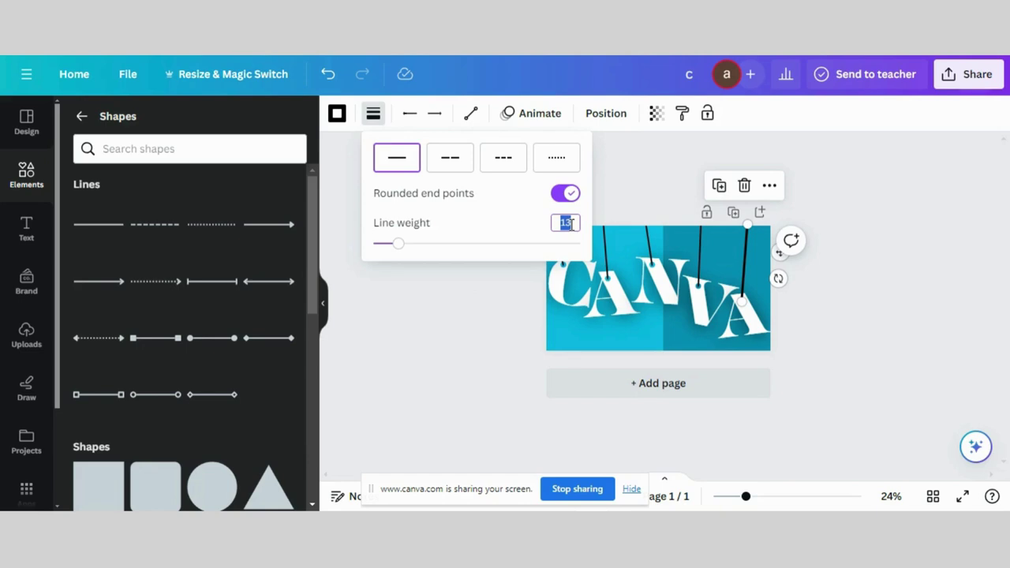
{"action": "key", "text": "Return"}
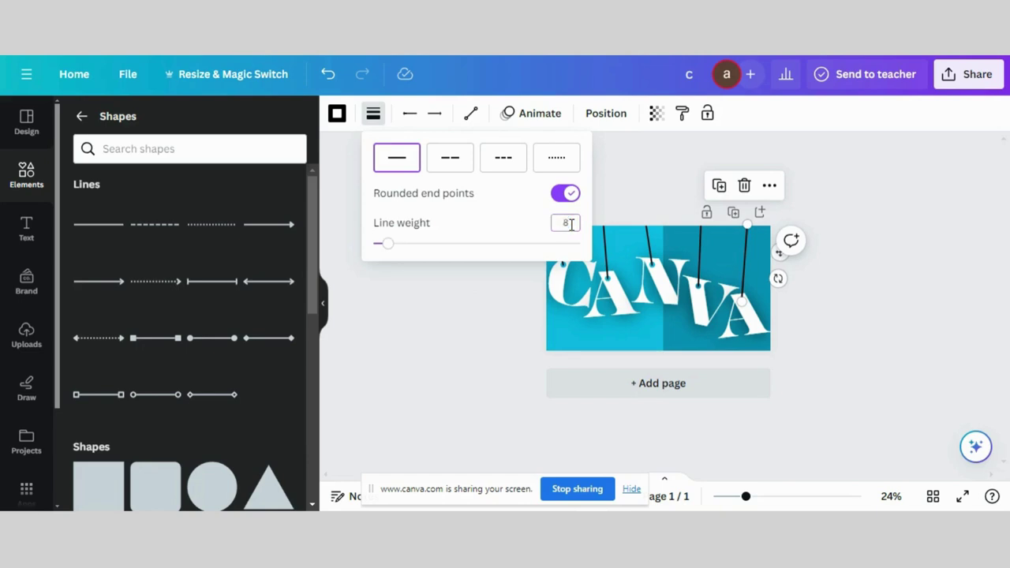
{"action": "left_click", "coordinate": [387, 342]}
{"action": "left_click", "coordinate": [414, 333]}
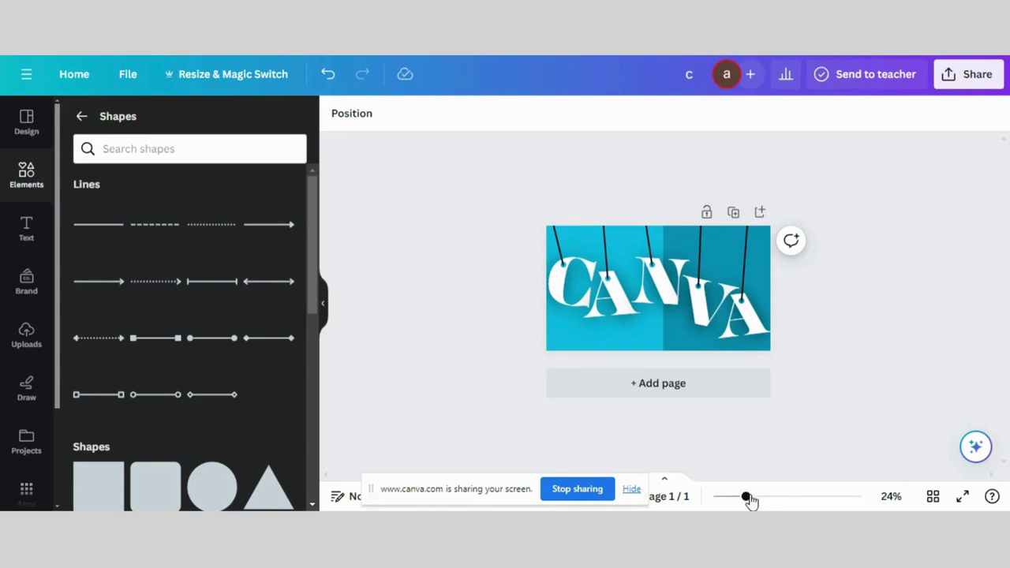
Rotate the last "A" clockwise and reposition it beneath the lower end of its cord.
{"action": "mouse_move", "coordinate": [746, 496]}
{"action": "left_mouse_down"}
{"action": "mouse_move", "coordinate": [774, 497]}
{"action": "mouse_move", "coordinate": [760, 496]}
{"action": "left_mouse_up"}
{"action": "left_click_drag", "start_coordinate": [789, 331], "coordinate": [773, 300]}
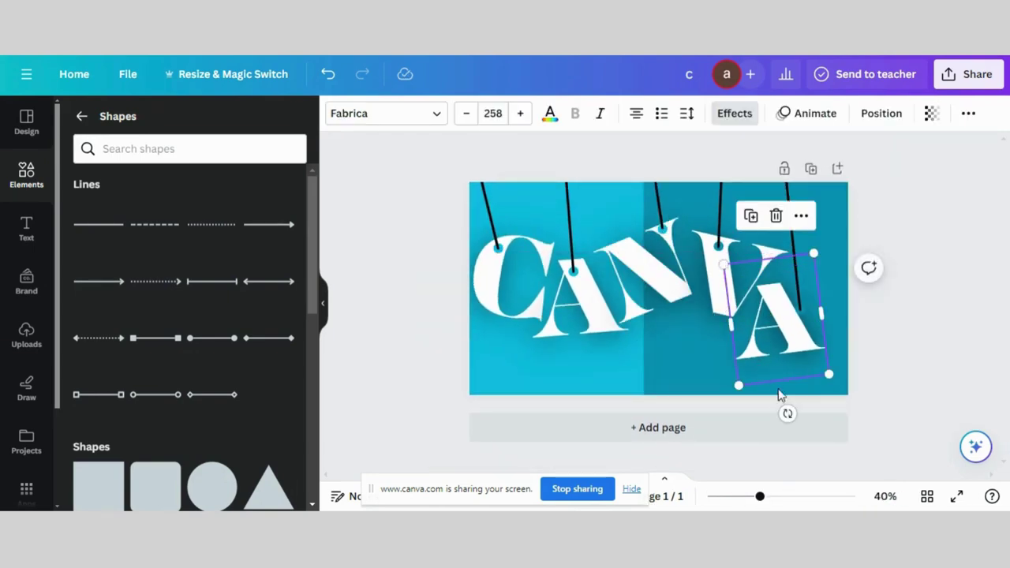
{"action": "left_click_drag", "start_coordinate": [787, 413], "coordinate": [754, 392]}
{"action": "left_click_drag", "start_coordinate": [779, 300], "coordinate": [805, 320]}
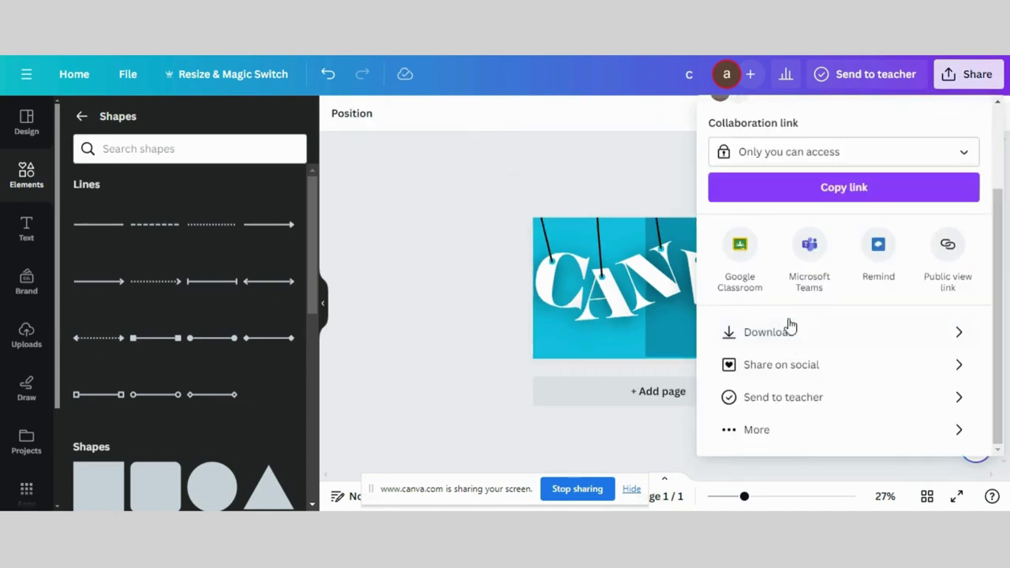
Open the download settings for the finished design.
{"action": "left_click", "coordinate": [790, 329]}
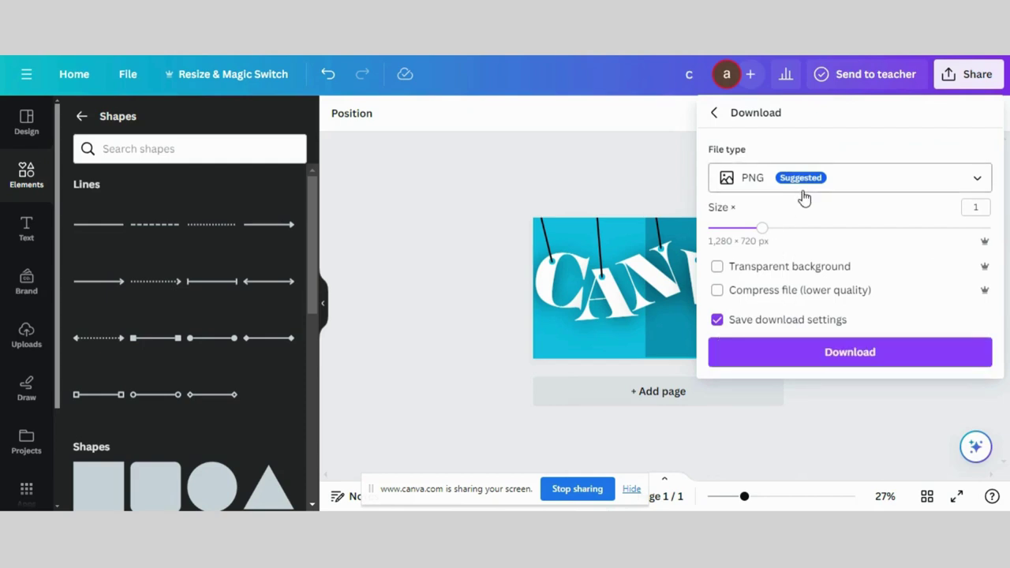